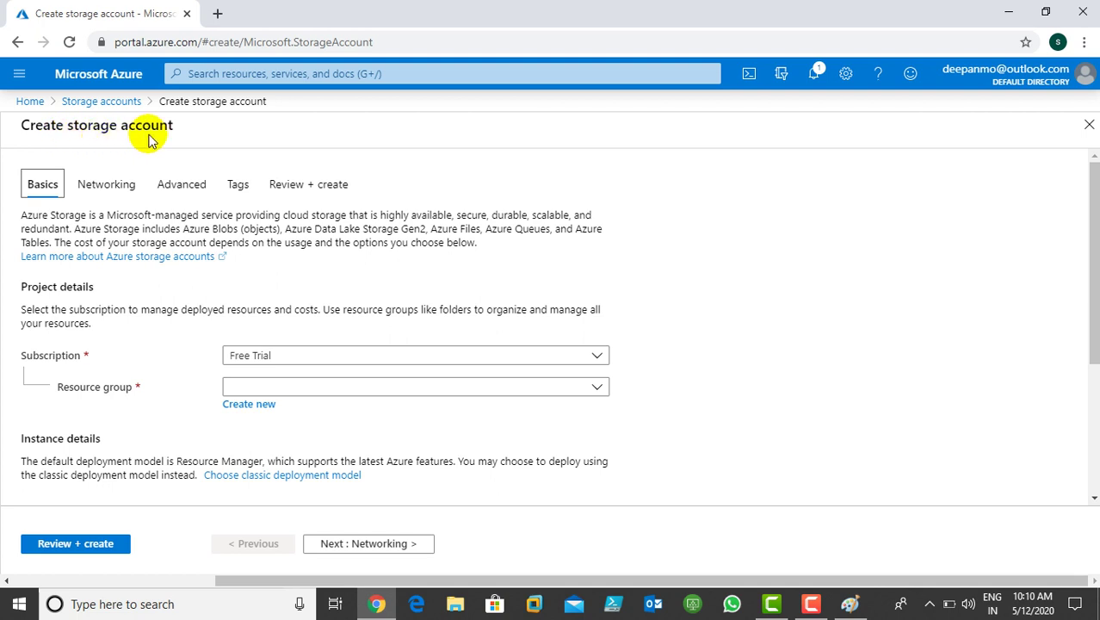
Create a new resource group named Storage-RG for the storage account
scroll(681, 327, down, 1)
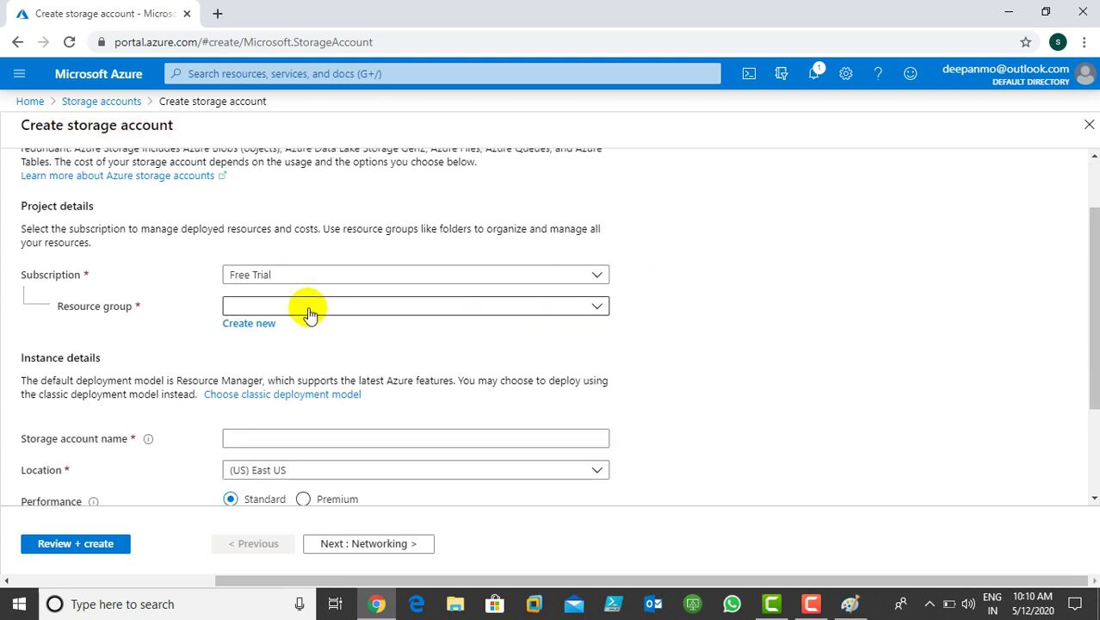
click(263, 326)
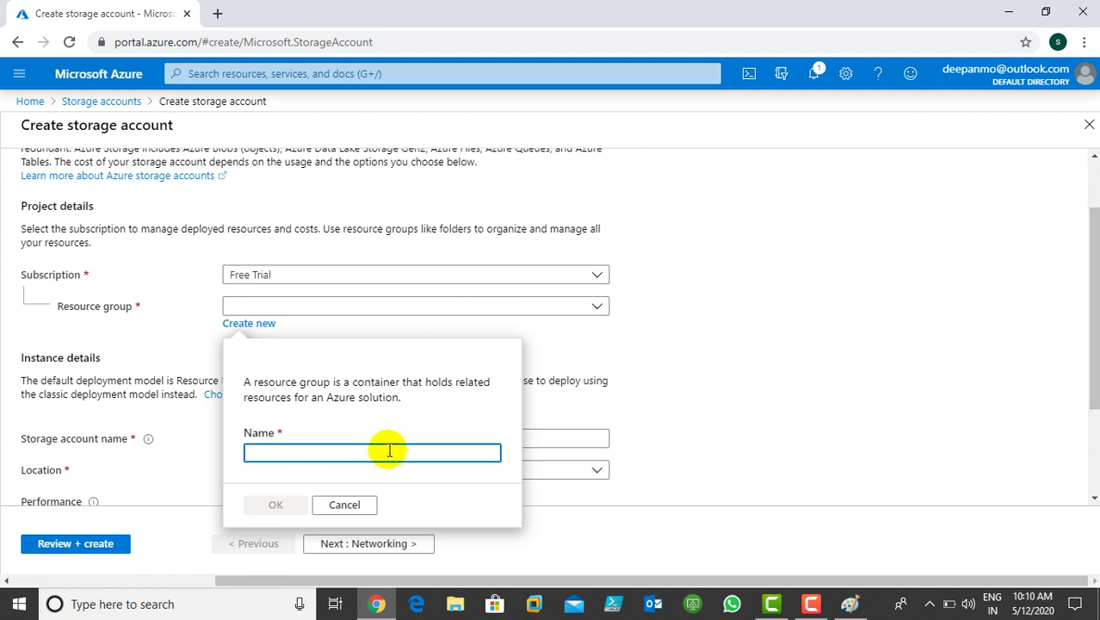
text(Storage-RG)
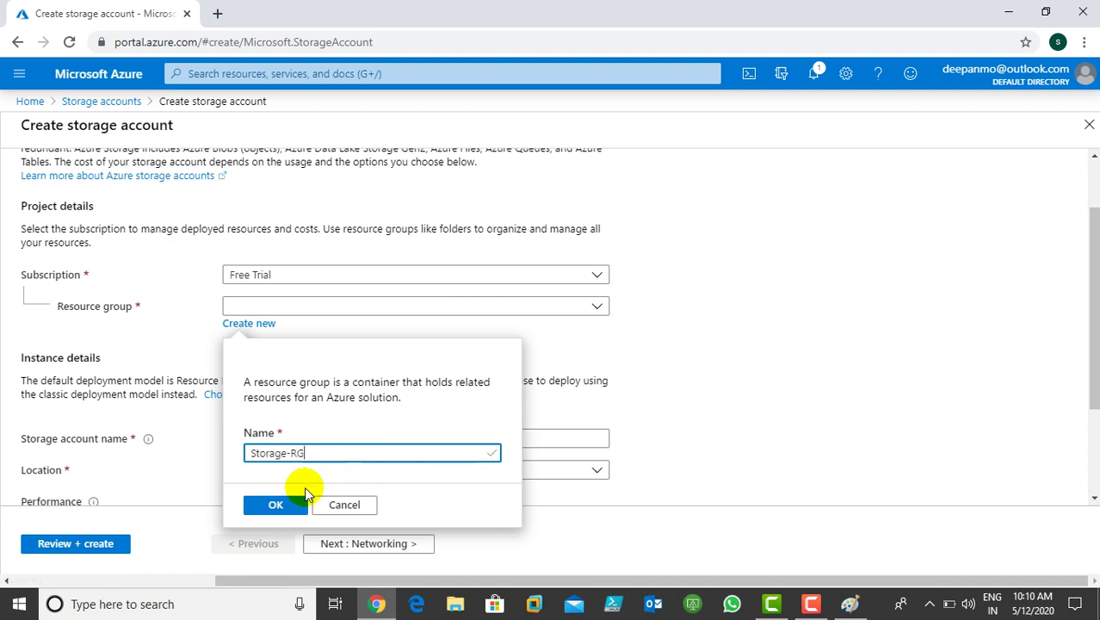
click(285, 508)
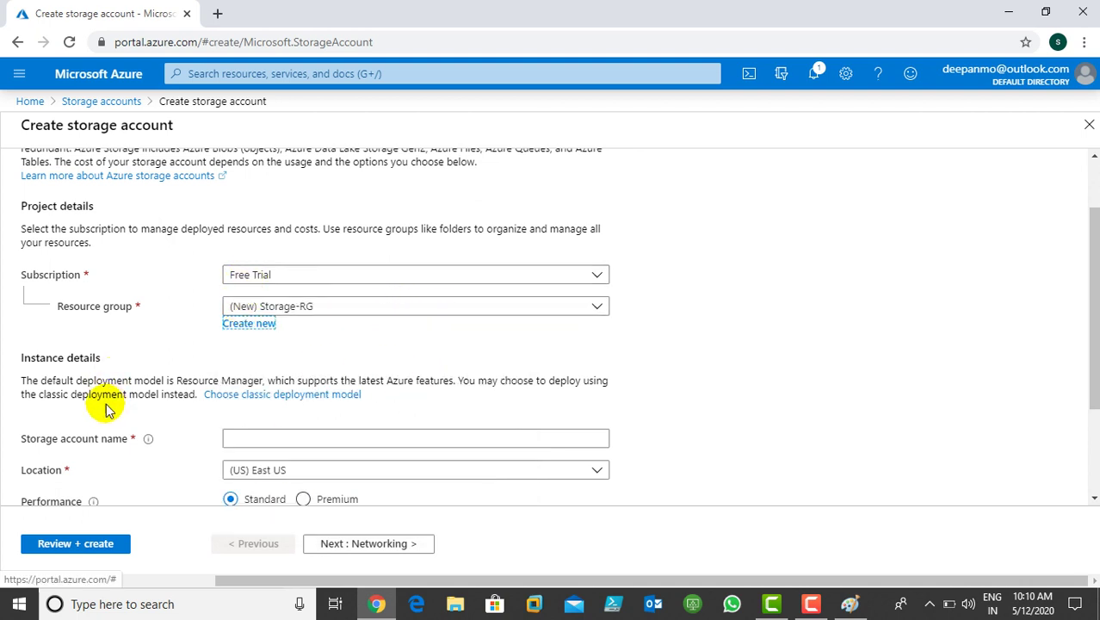
Try storage1, in all lowercase, as the storage account name
scroll(315, 418, down, 2)
click(285, 359)
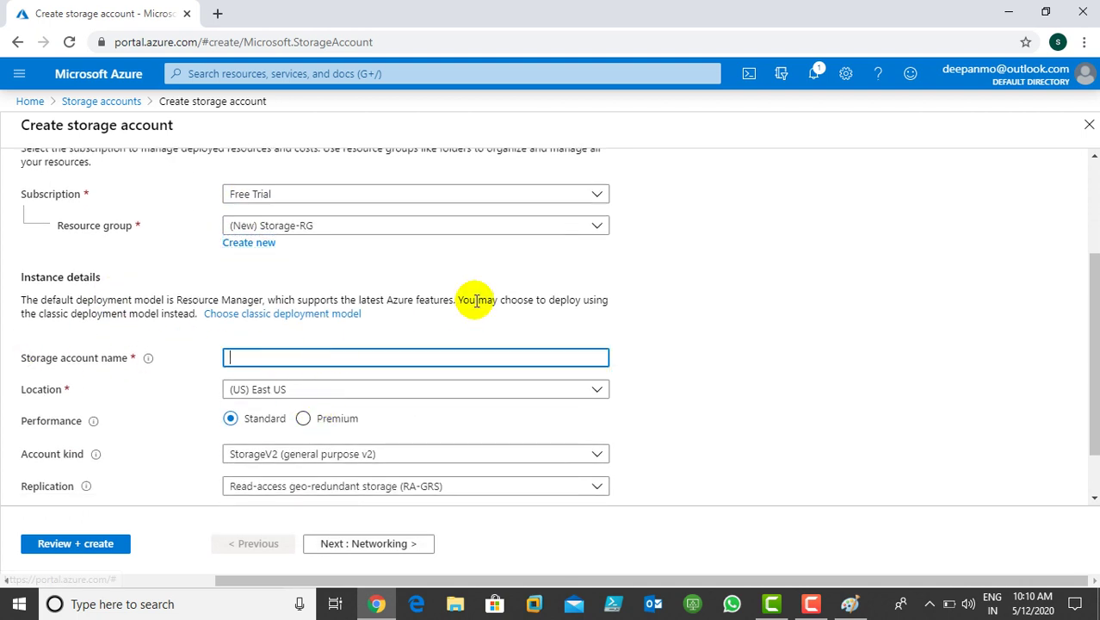
text(Stoar)
text(ge)
key(BackSpace)
key(BackSpace)
key(BackSpace)
key(BackSpace)
text(ra)
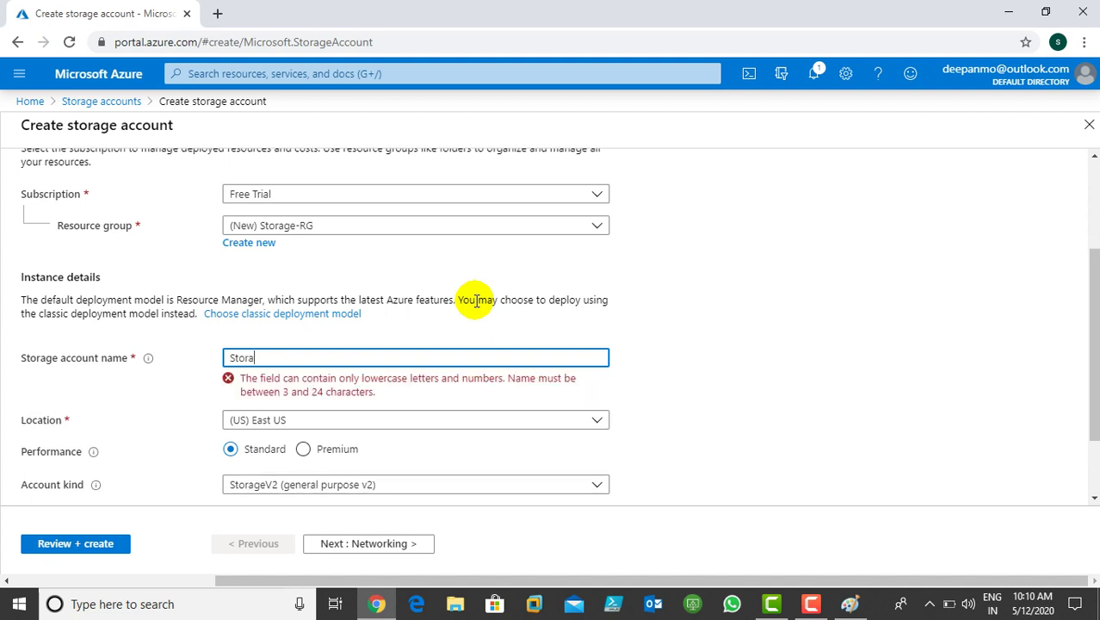
text(ge1)
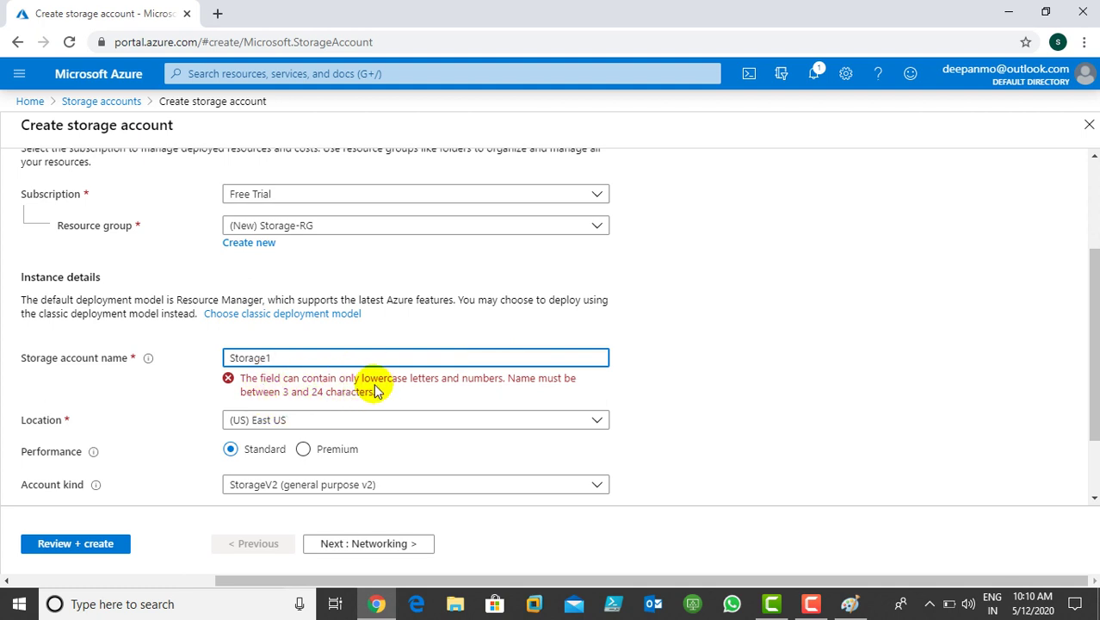
click(231, 360)
key(Delete)
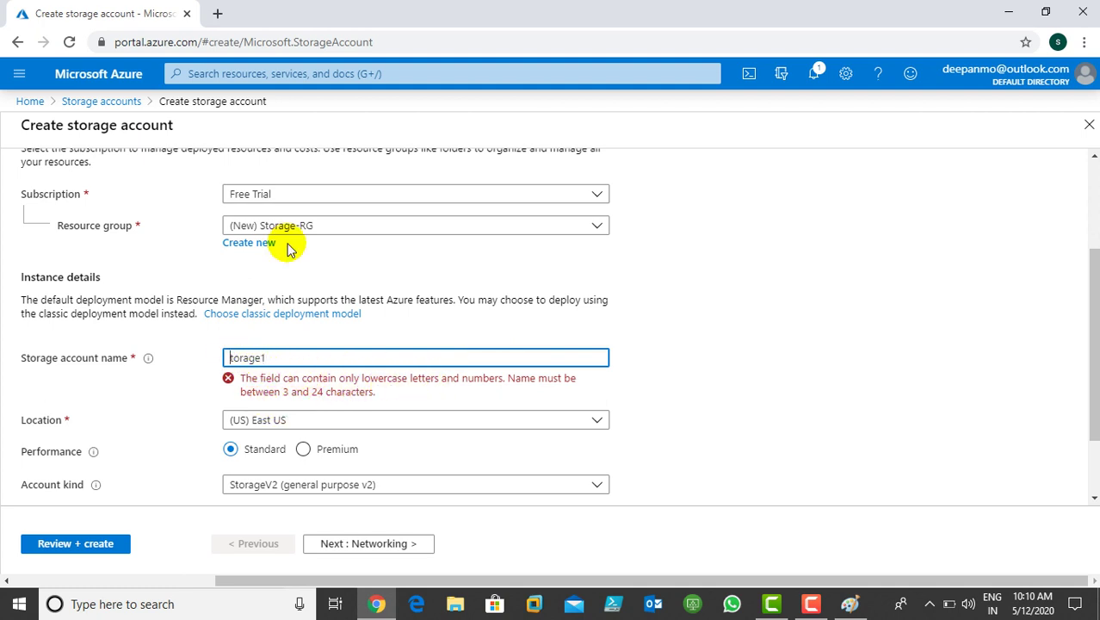
text(s)
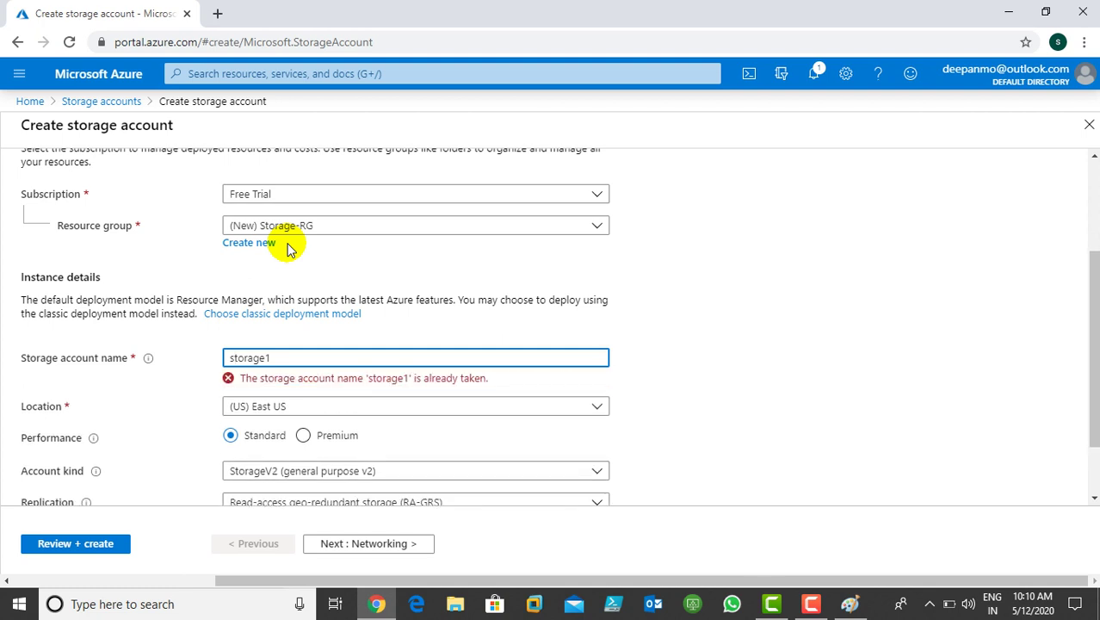
Try the hyphenated storage account name storage-1
click(274, 357)
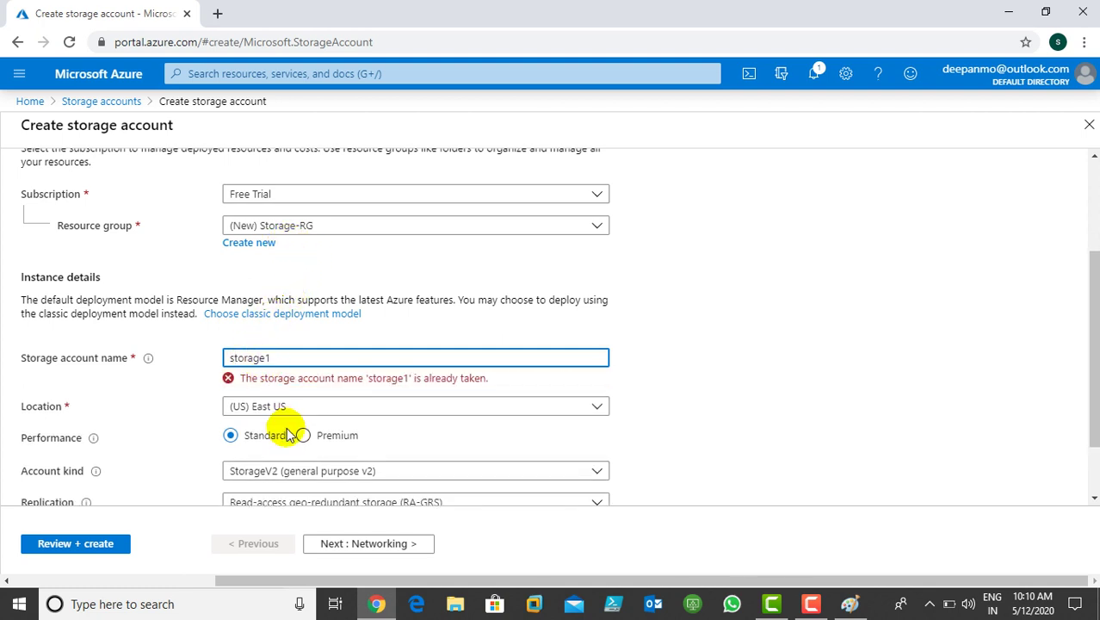
key(Left)
text(-)
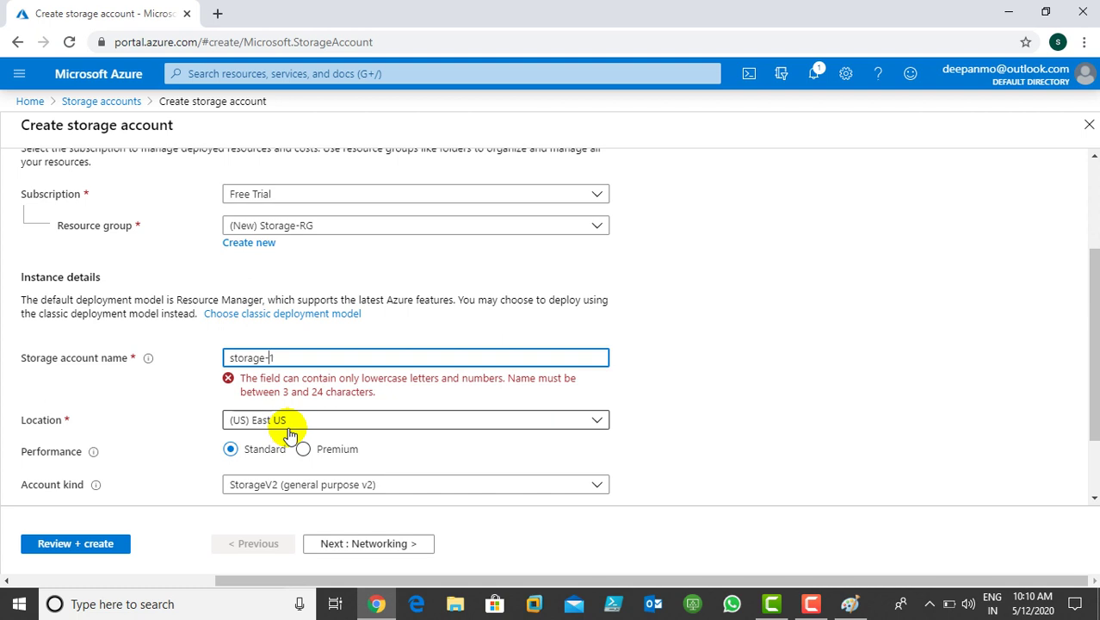
Try storageaccount1, spelled correctly and in lowercase, as the storage account name
click(301, 358)
key(BackSpace)
key(BackSpace)
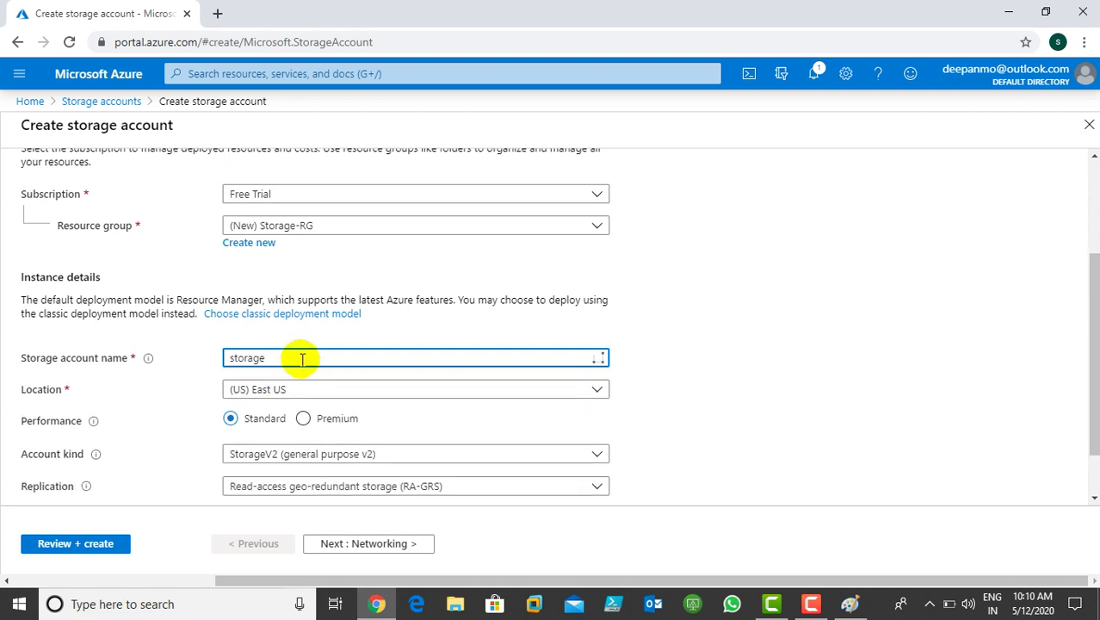
text(Accout1)
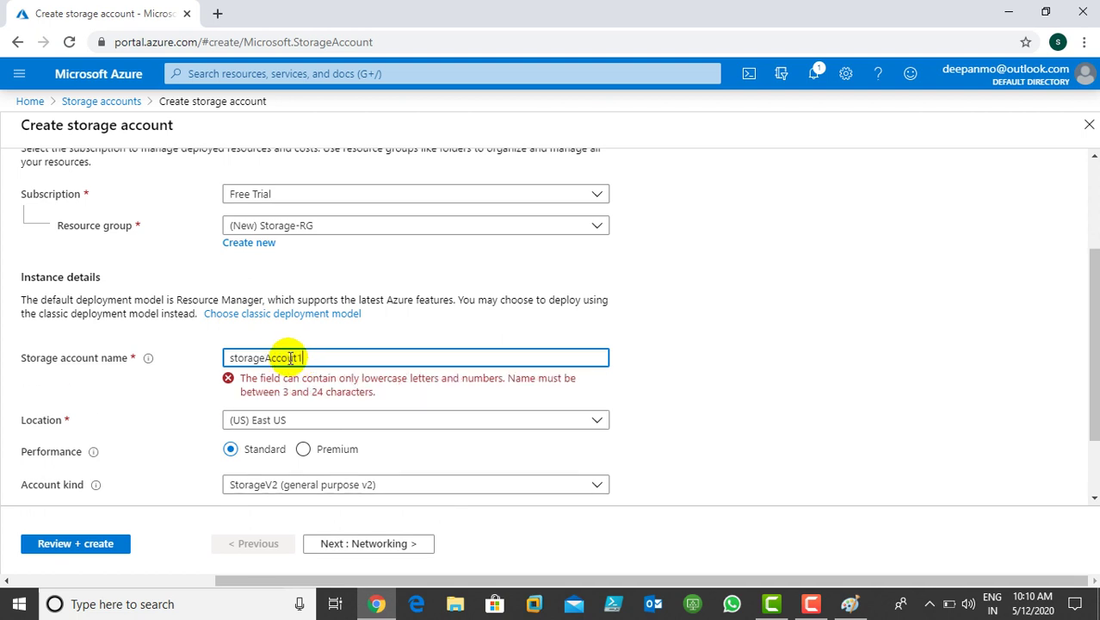
click(272, 358)
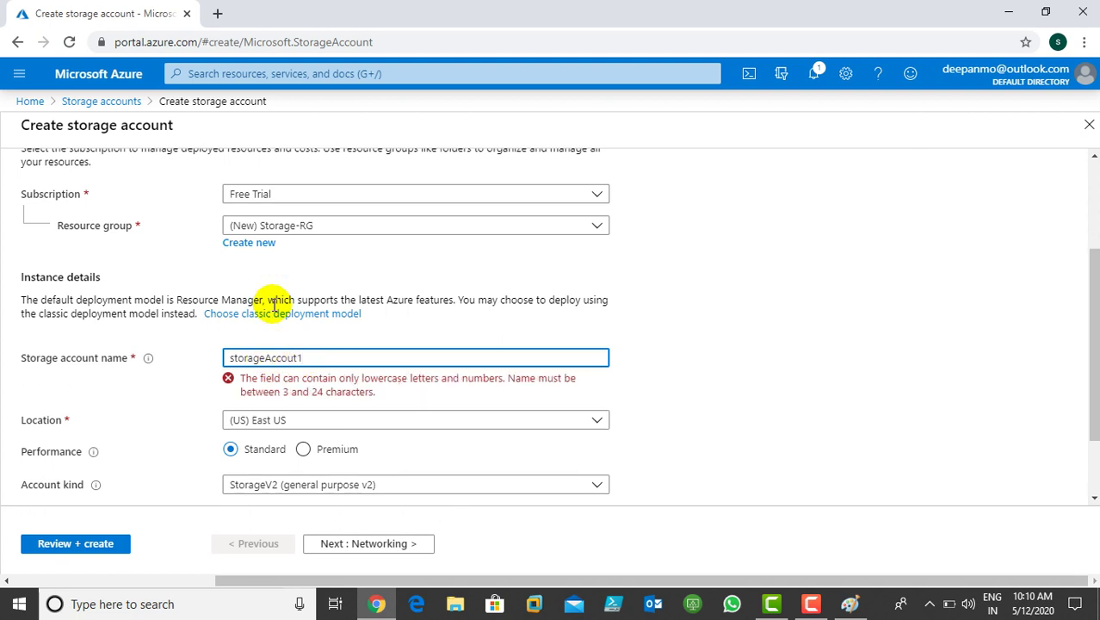
key(BackSpace)
text(a)
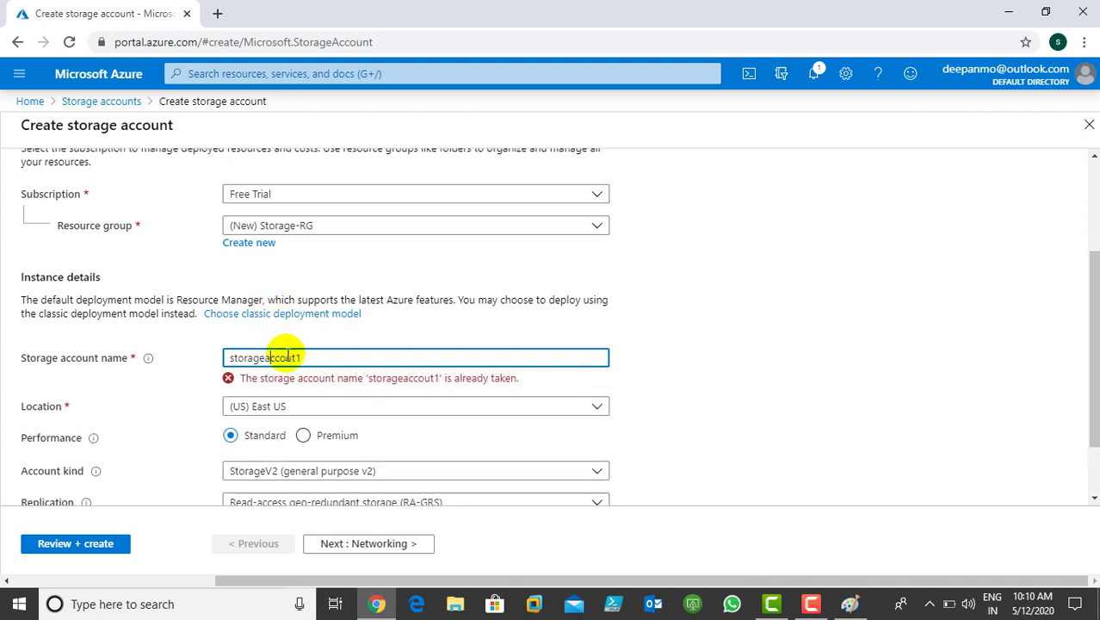
click(291, 358)
text(n)
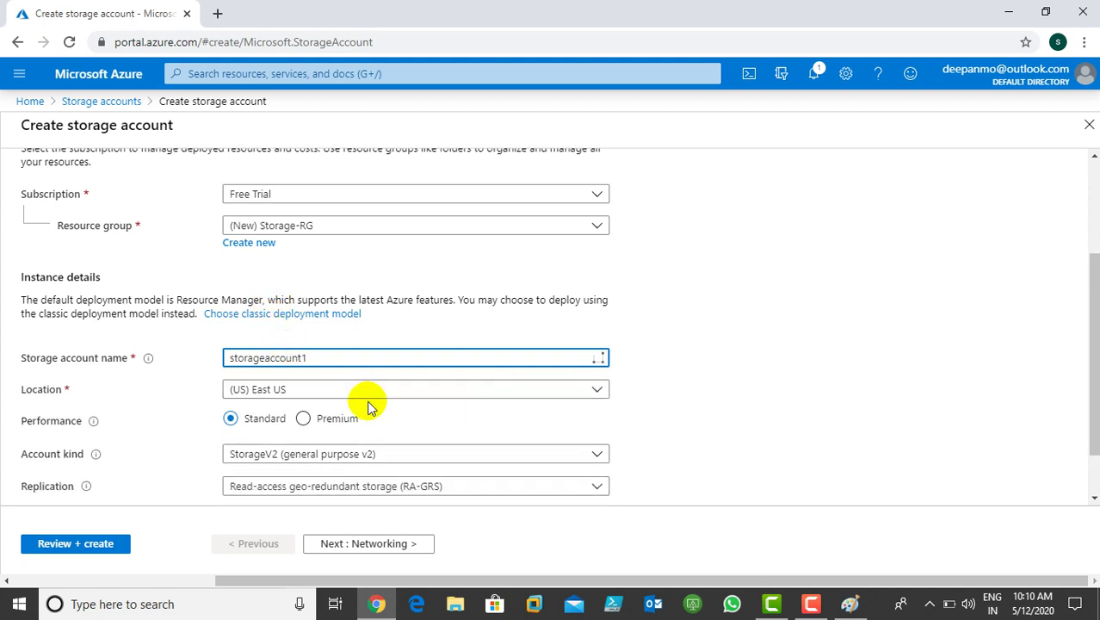
Clear the storage account name and try stblob1 in its place
click(336, 357)
key(BackSpace)
key(BackSpace)
key(BackSpace)
key(BackSpace)
key(BackSpace)
key(BackSpace)
key(BackSpace)
key(BackSpace)
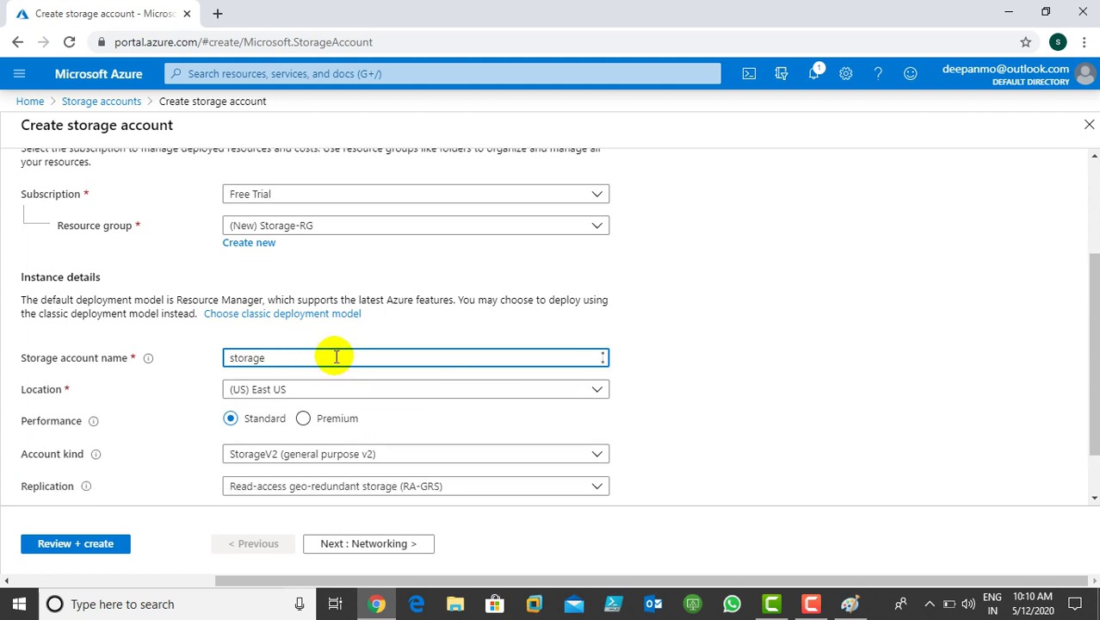
key(BackSpace)
key(BackSpace)
key(BackSpace)
key(BackSpace)
key(BackSpace)
key(BackSpace)
key(BackSpace)
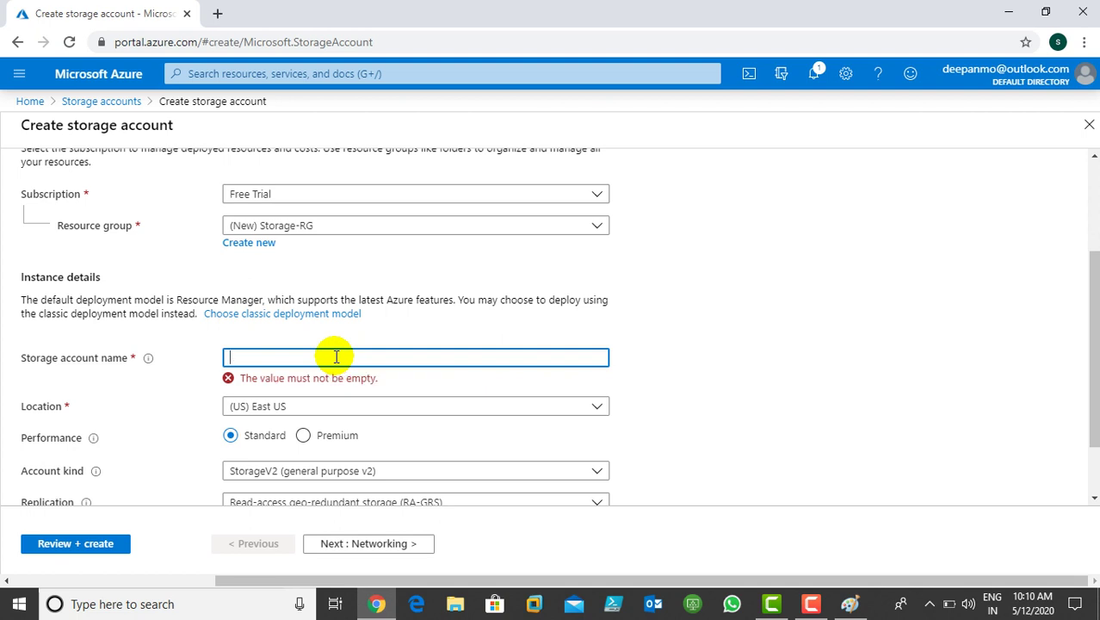
text(st)
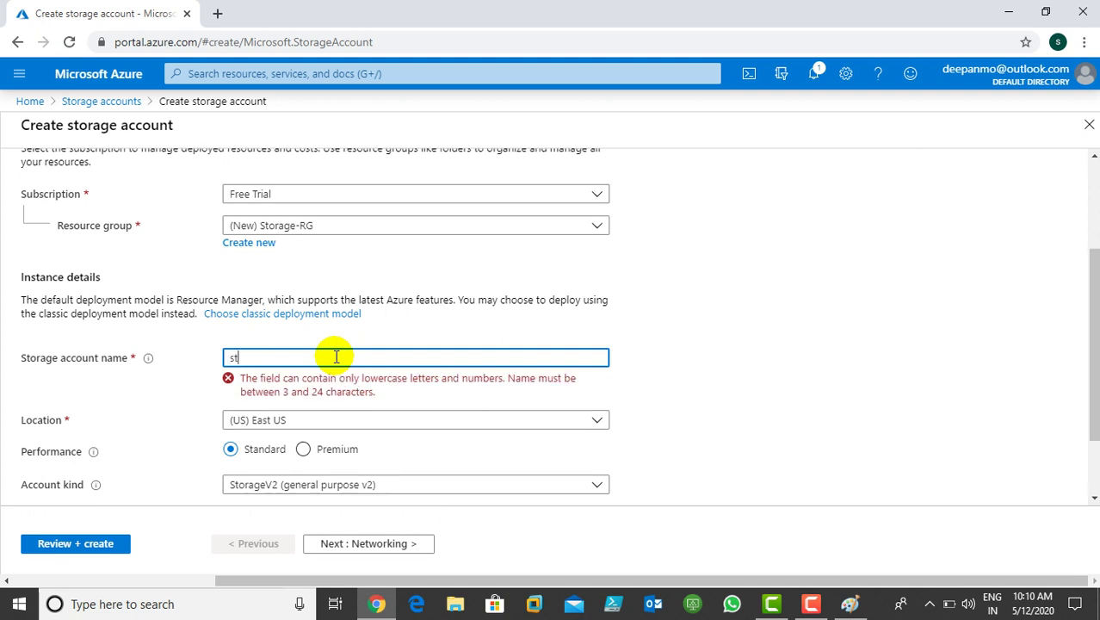
text(blob)
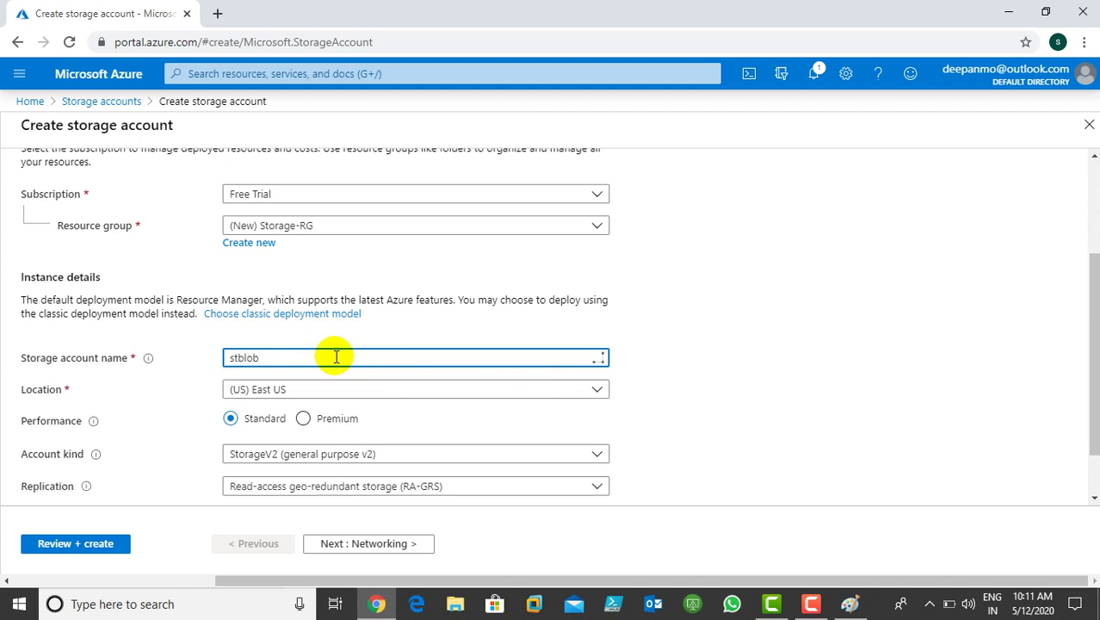
text(-1)
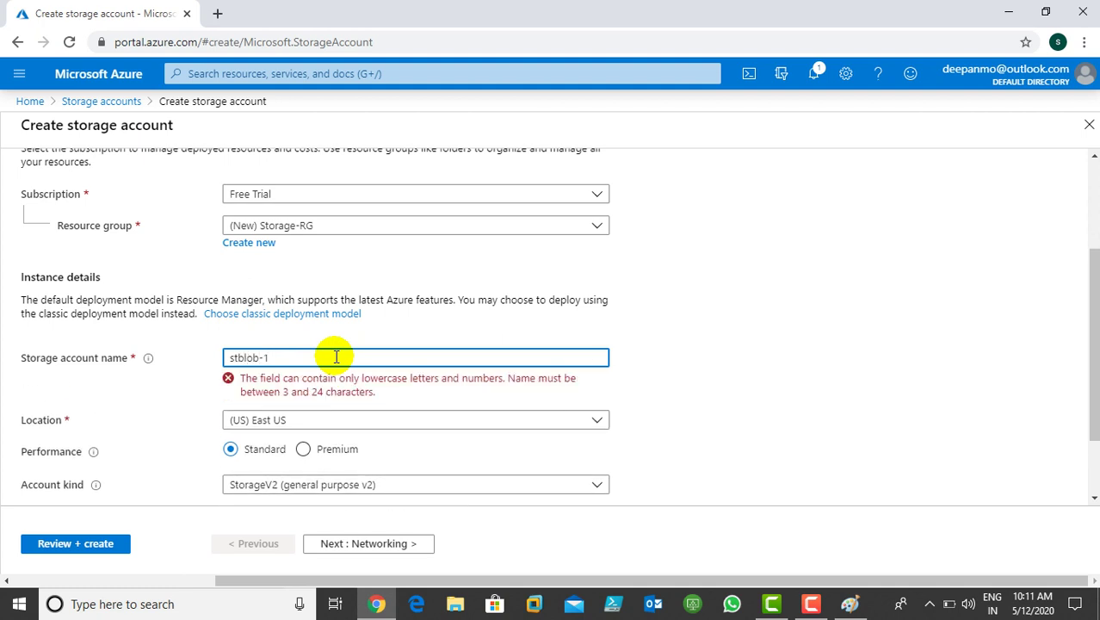
key(BackSpace)
key(BackSpace)
text(1)
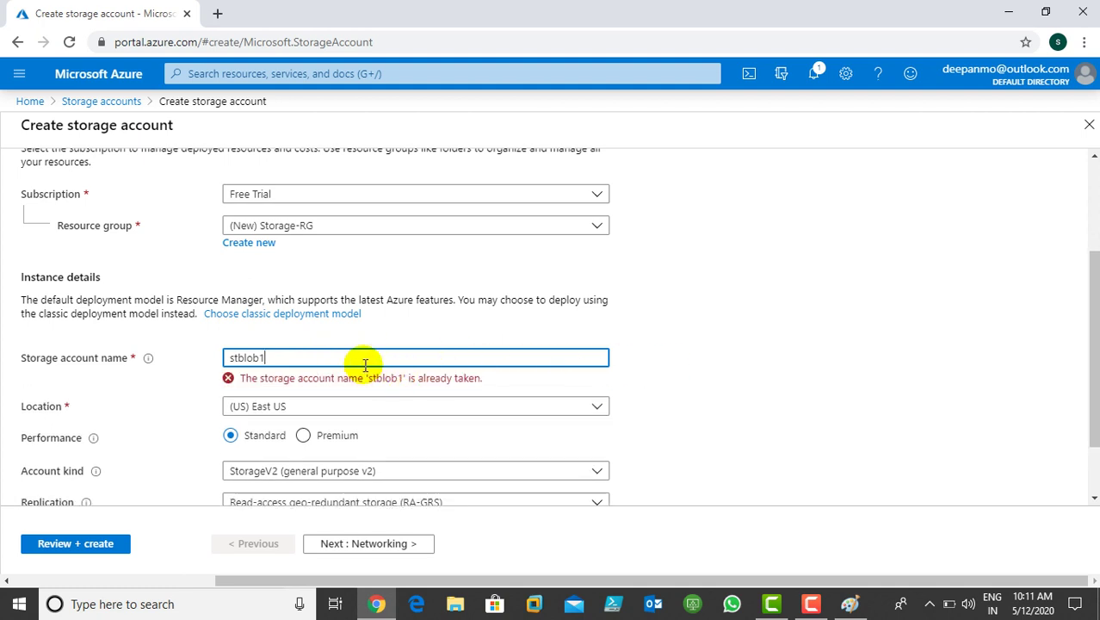
click(811, 604)
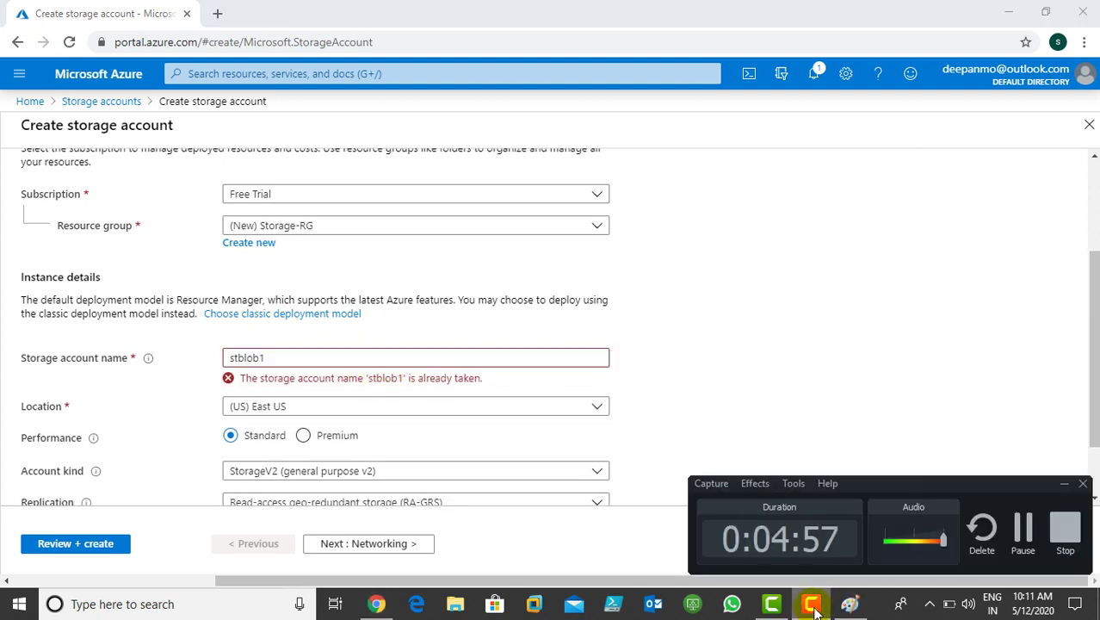
click(981, 551)
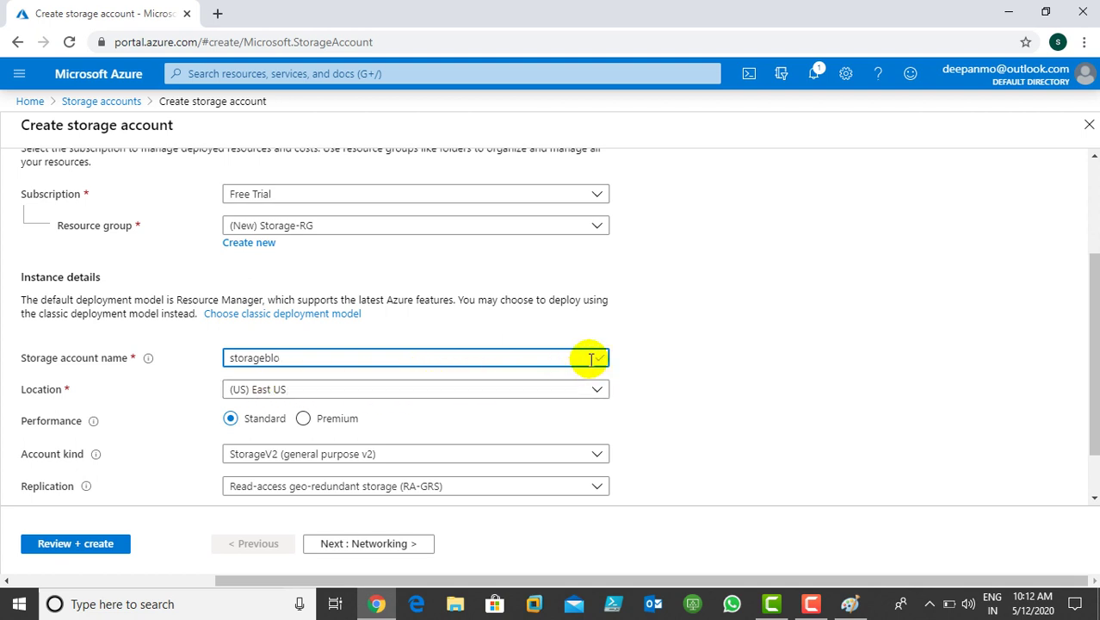
Choose StorageV2 (general purpose v2) as the account kind and Read-access geo-redundant storage (RA-GRS) as the replication
scroll(701, 327, down, 1)
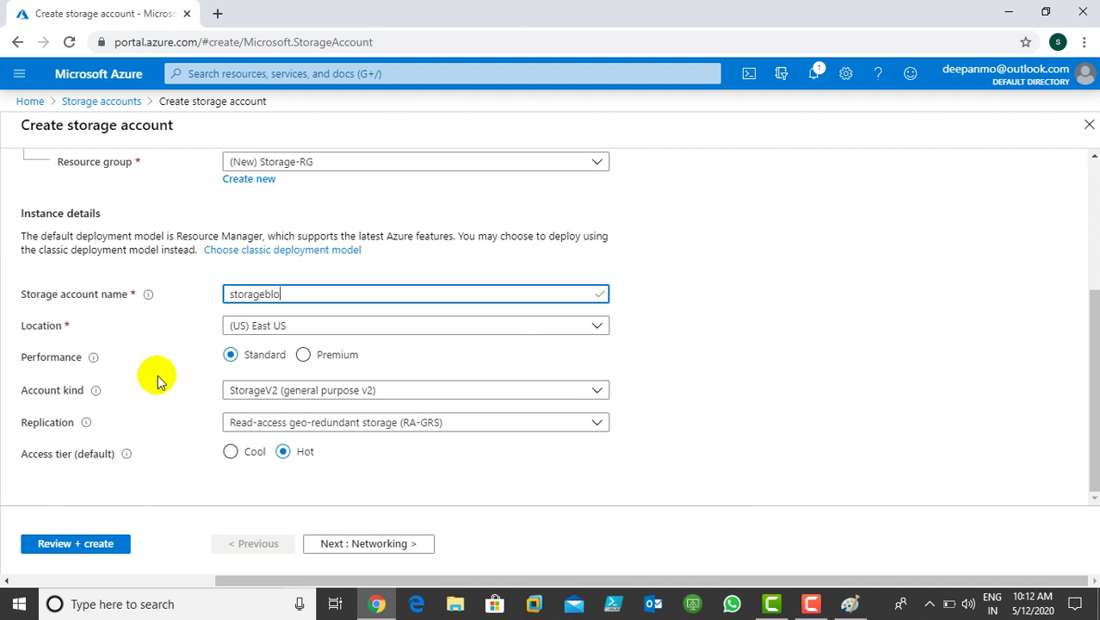
mouse_move(95, 358)
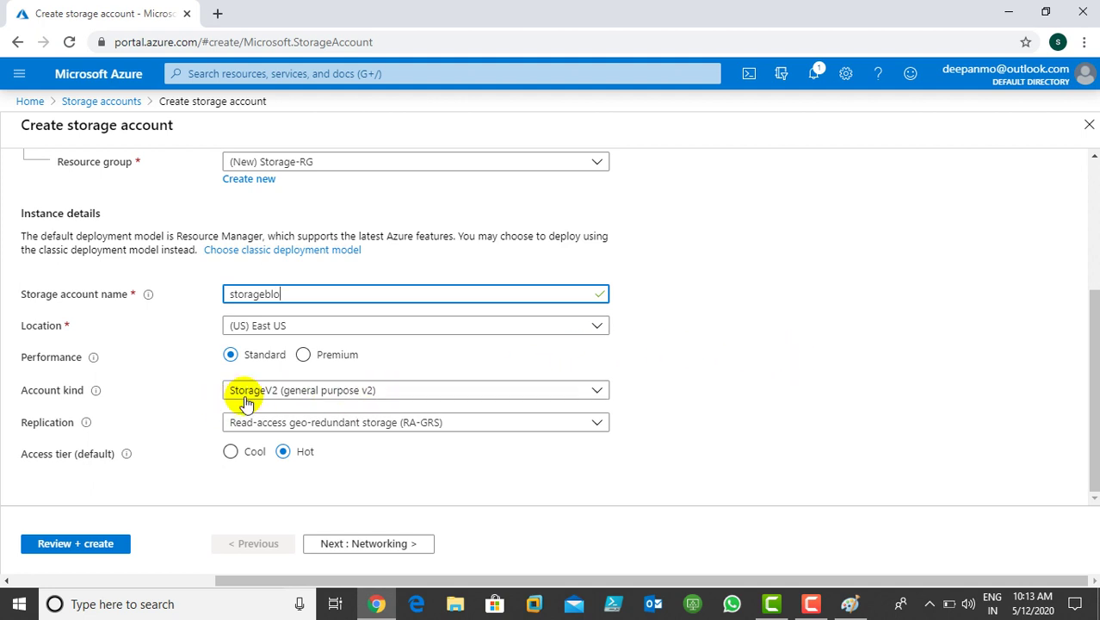
click(487, 393)
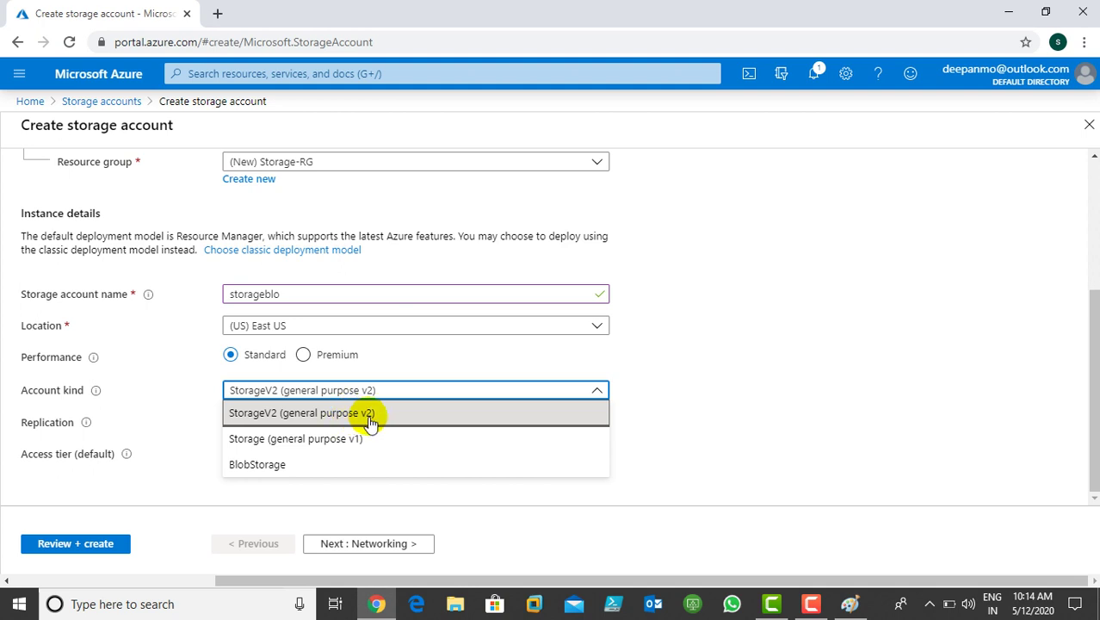
click(430, 397)
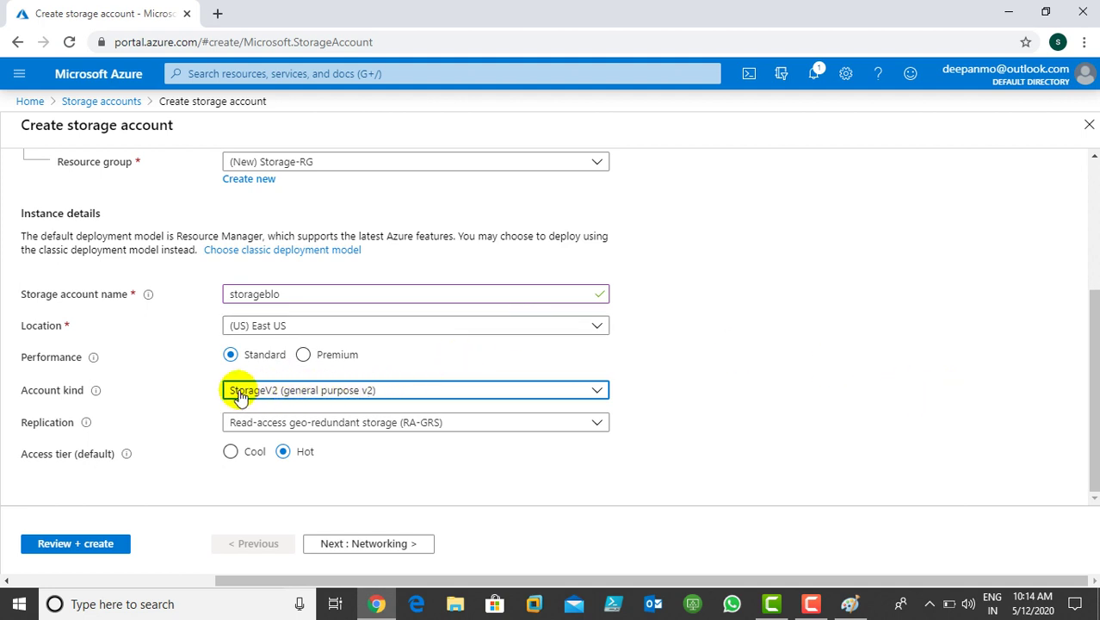
click(375, 390)
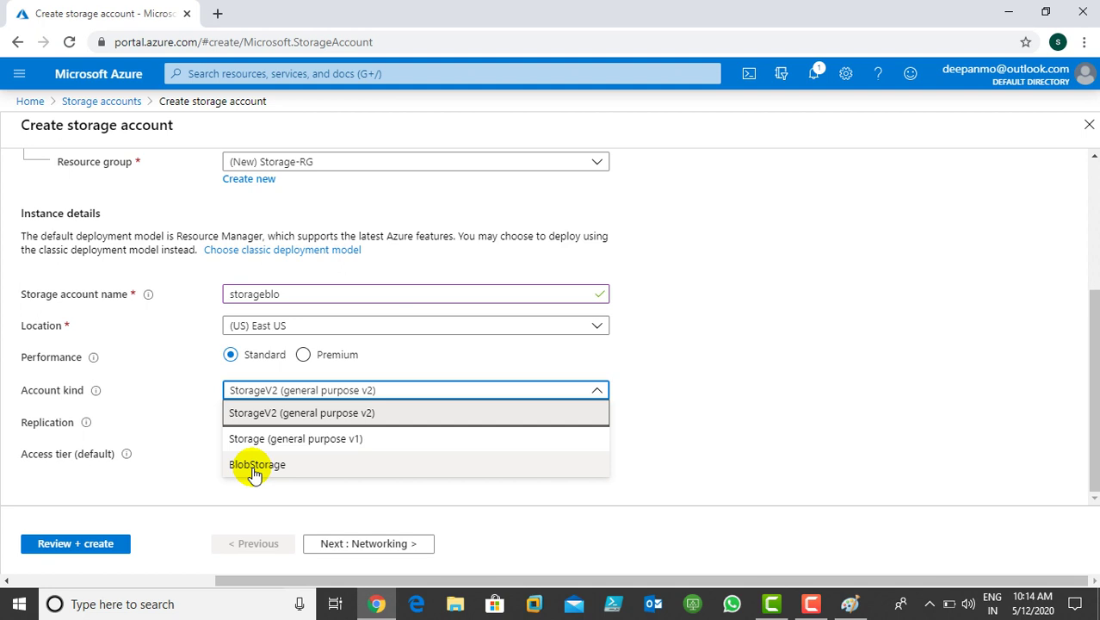
click(332, 413)
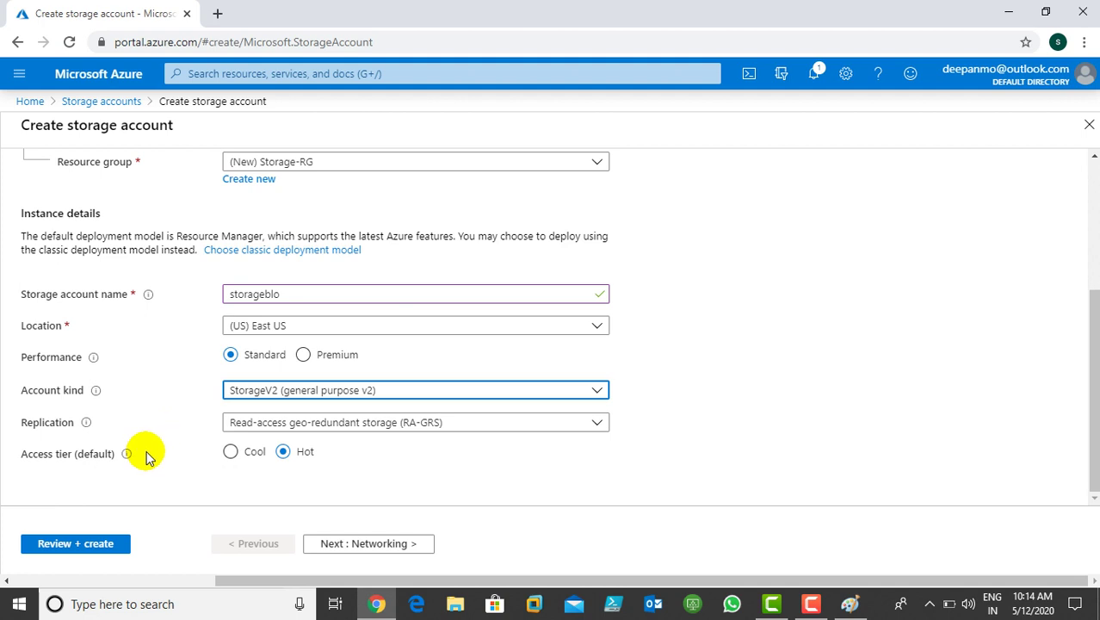
click(428, 422)
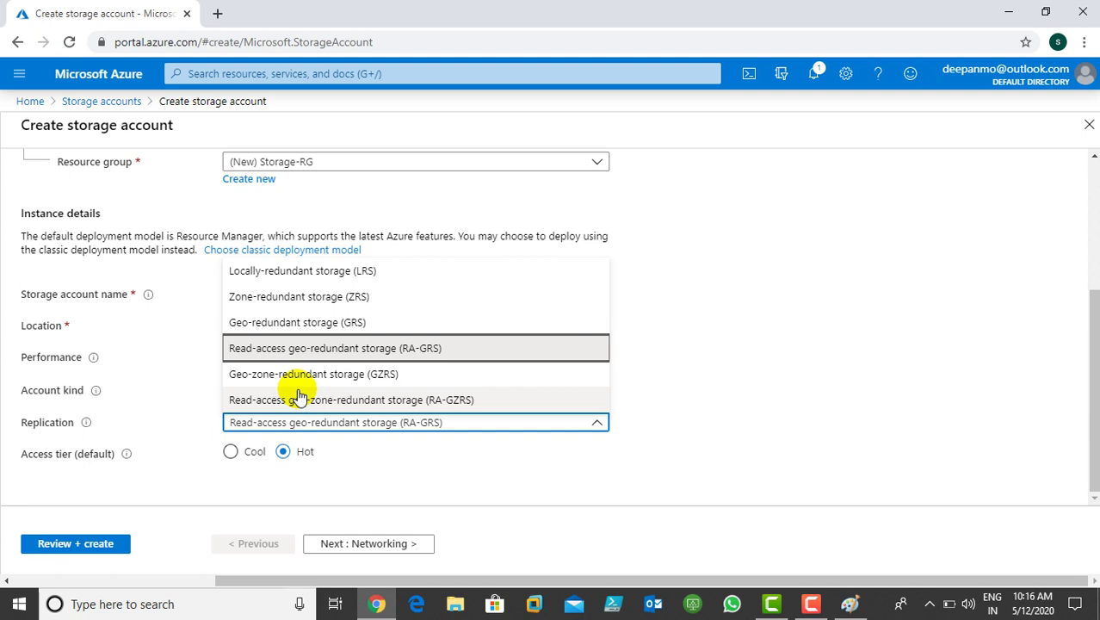
click(289, 348)
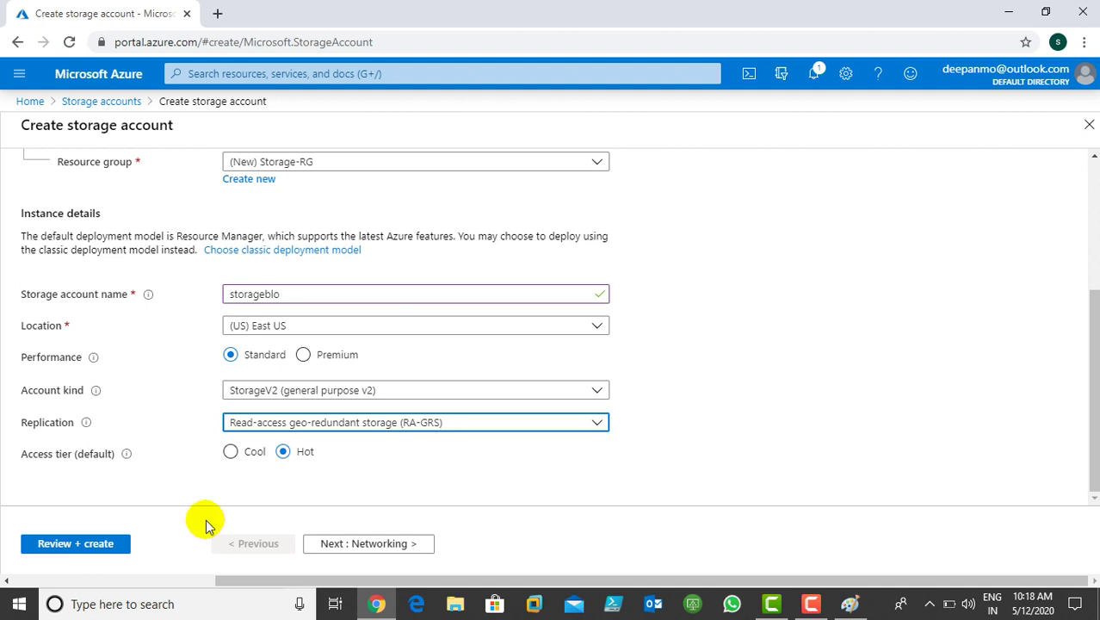
Continue to the networking settings, try the Public endpoint (selected networks) connectivity method, and select Private endpoint
click(347, 548)
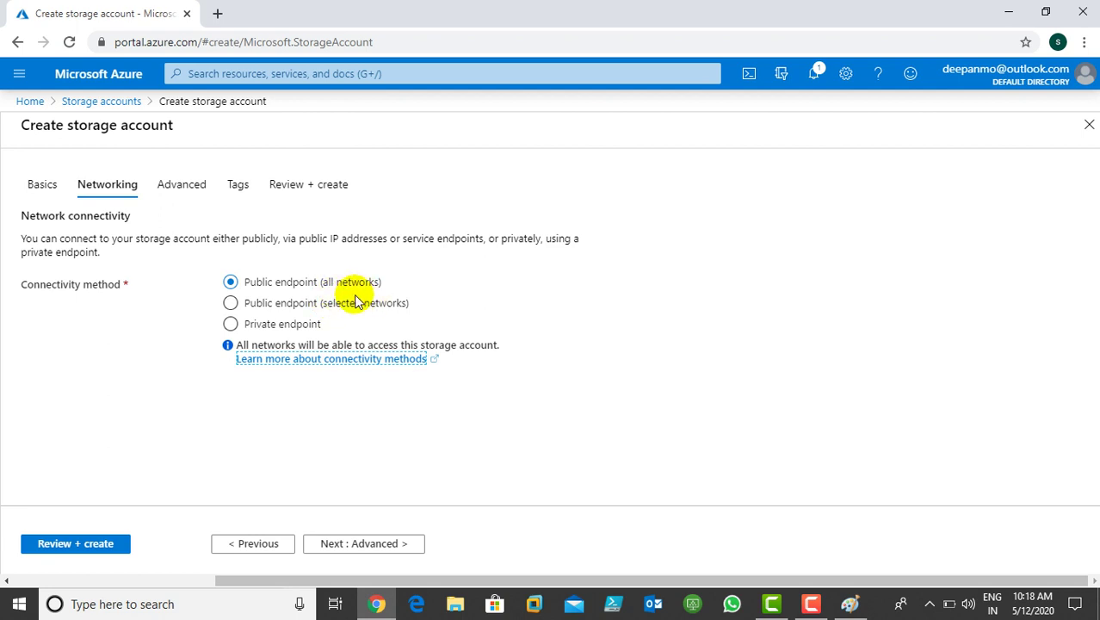
click(234, 305)
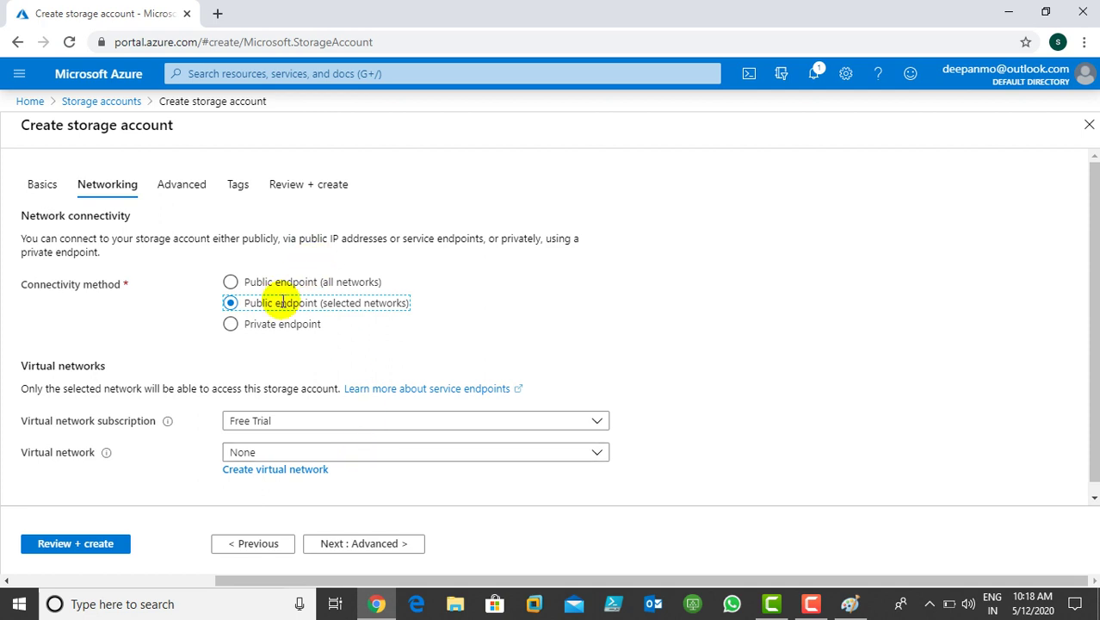
click(230, 324)
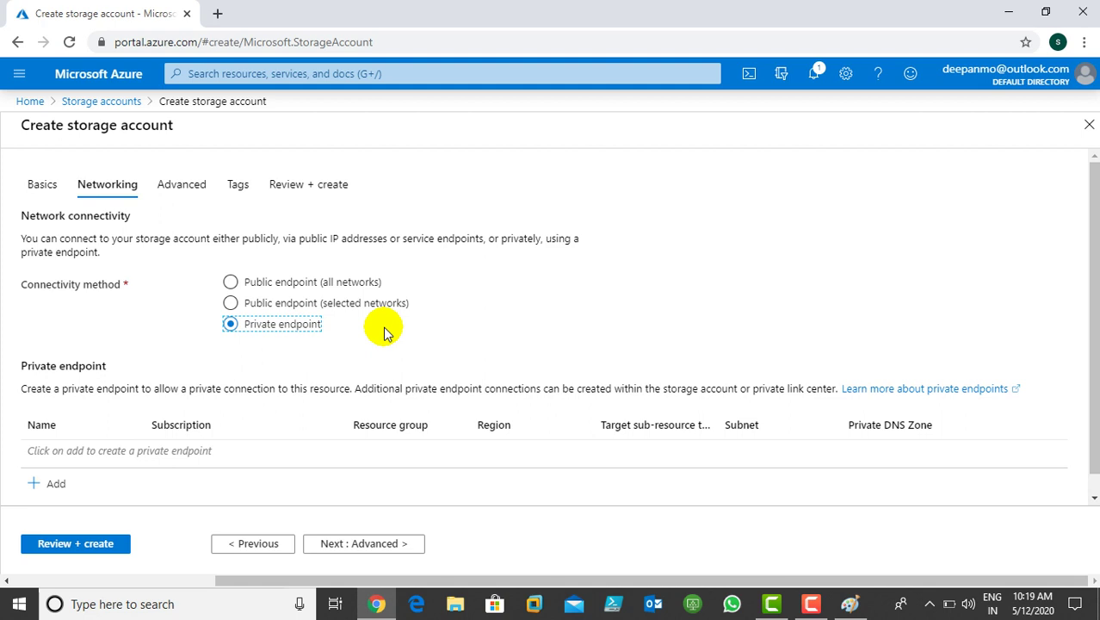
Try the selected-networks and private endpoint connectivity methods again and settle on Public endpoint (all networks)
click(276, 306)
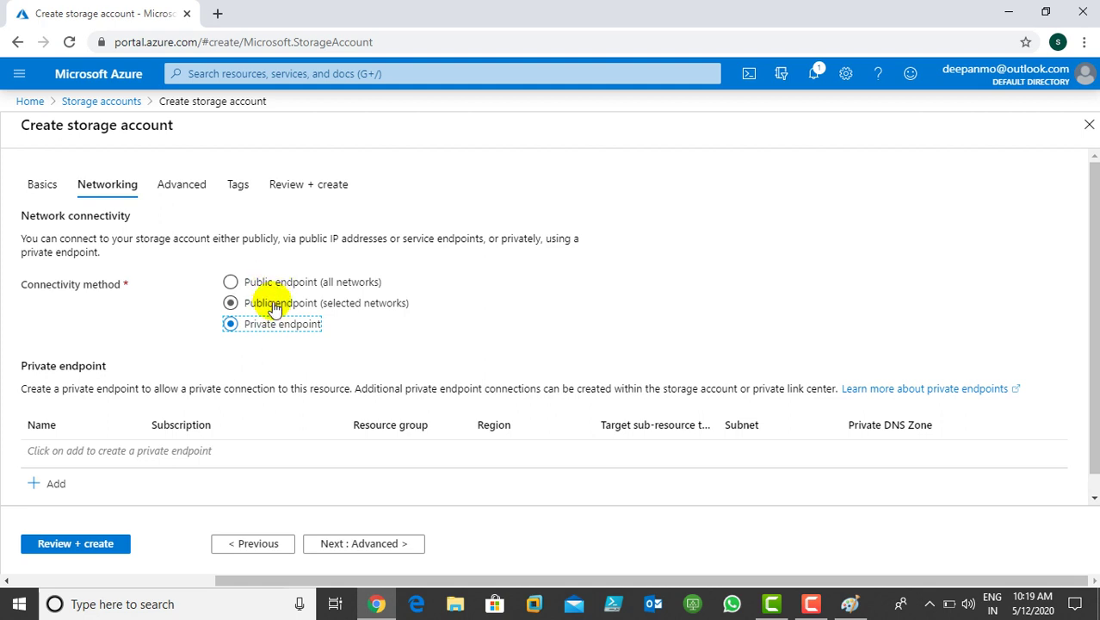
click(273, 284)
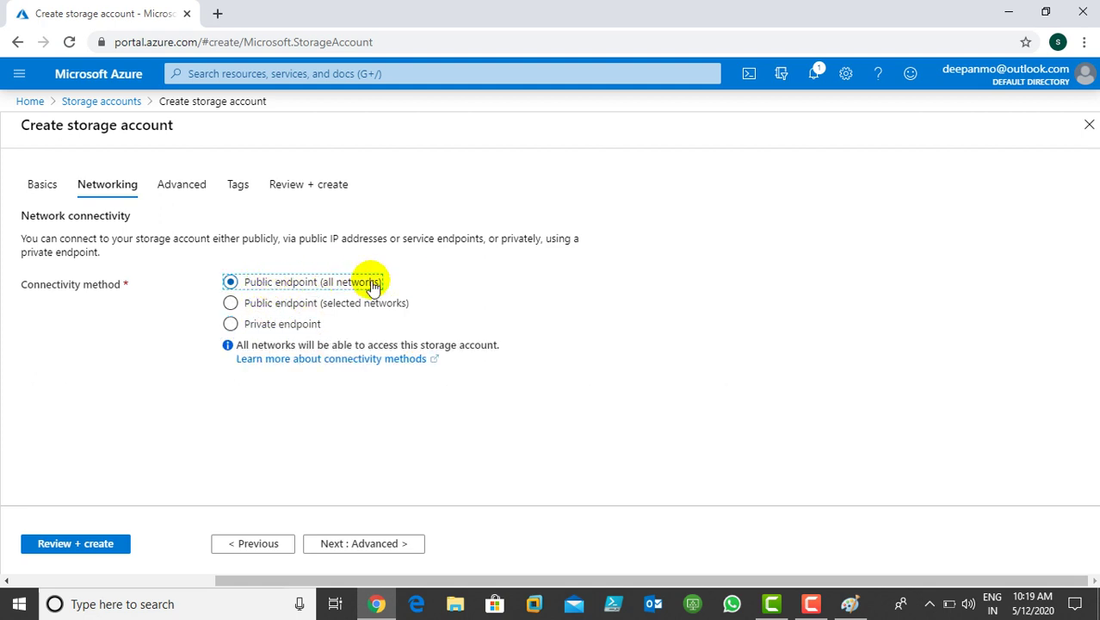
click(259, 304)
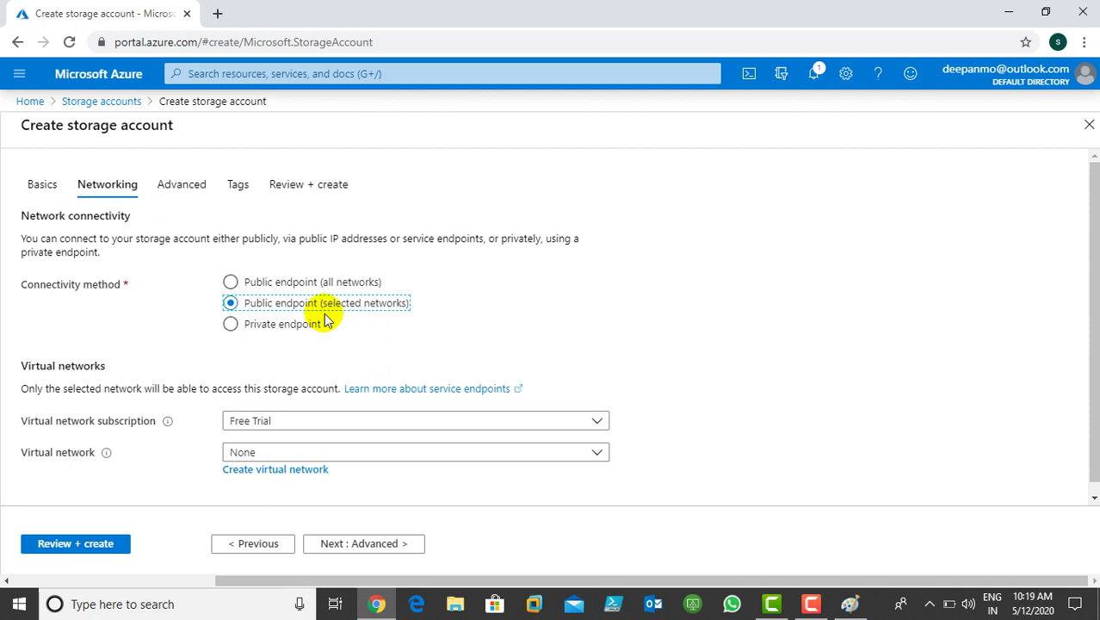
click(247, 326)
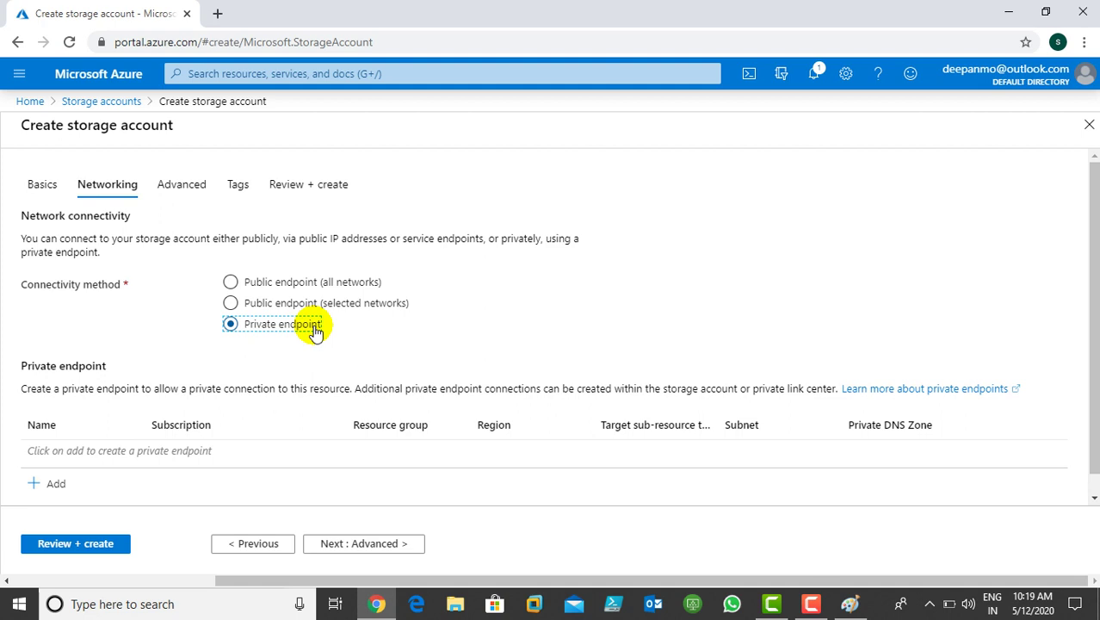
click(264, 283)
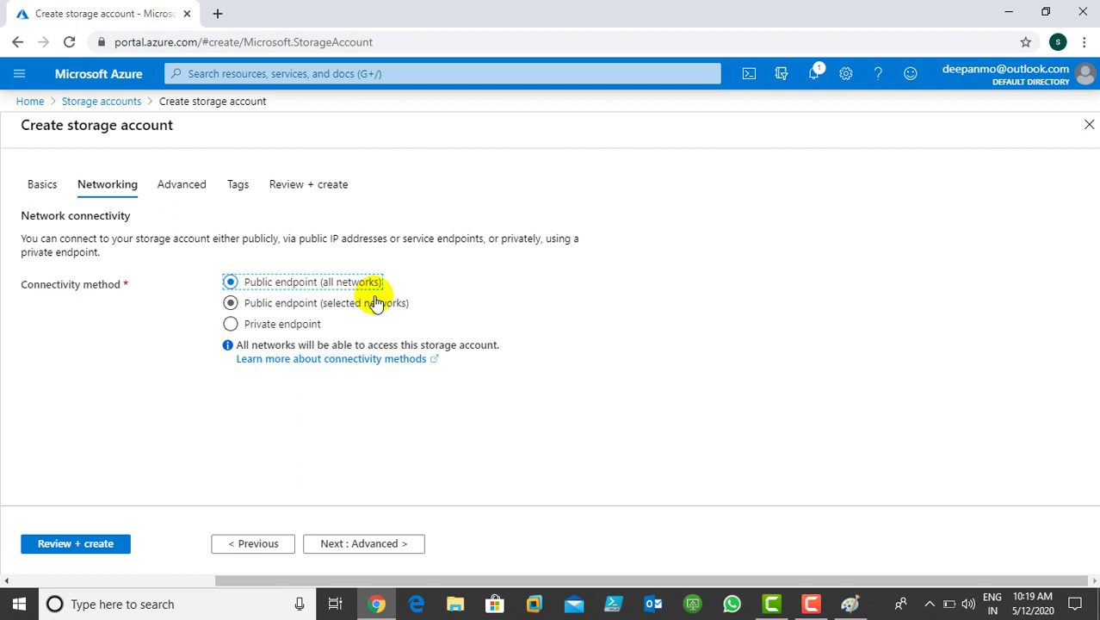
Continue to the advanced settings and examine the security, Azure Files, data protection and Data Lake Storage Gen2 options
click(380, 542)
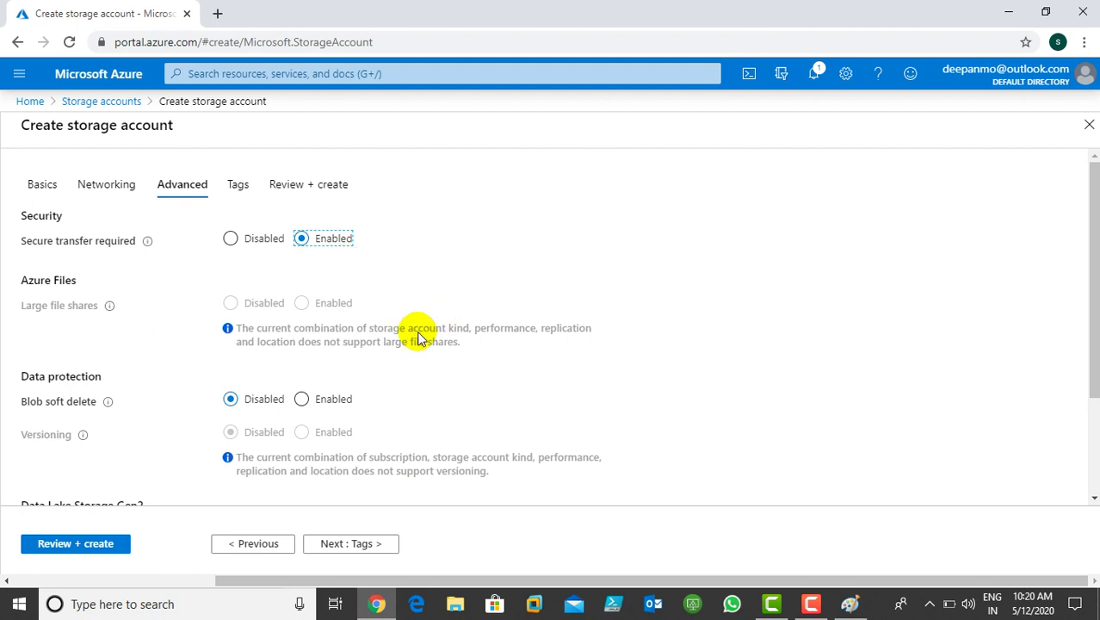
scroll(418, 329, down, 1)
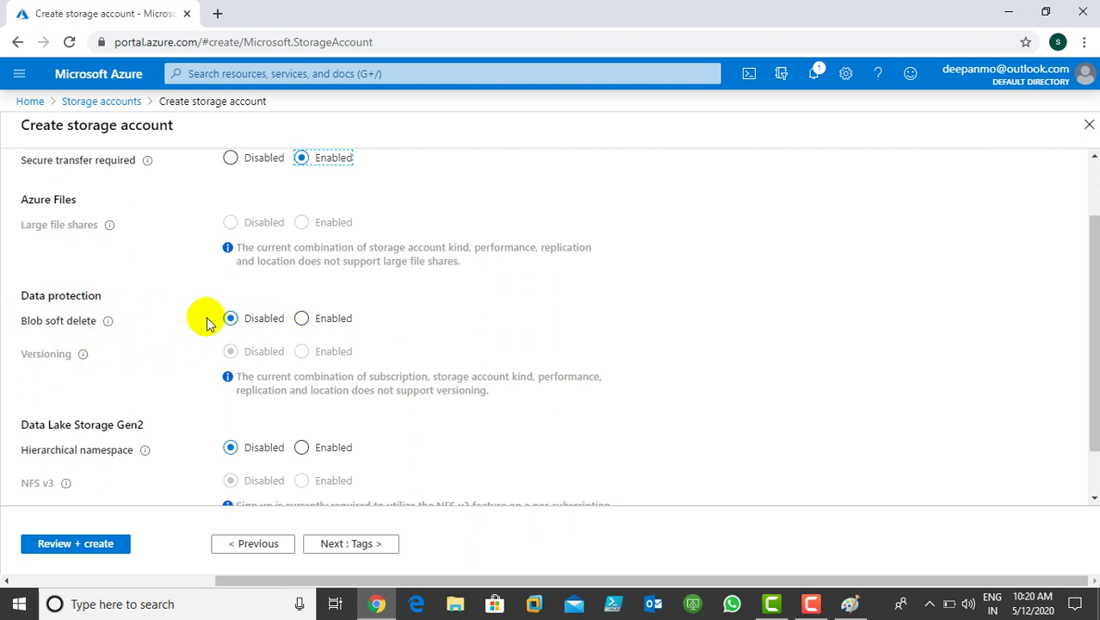
scroll(370, 379, down, 1)
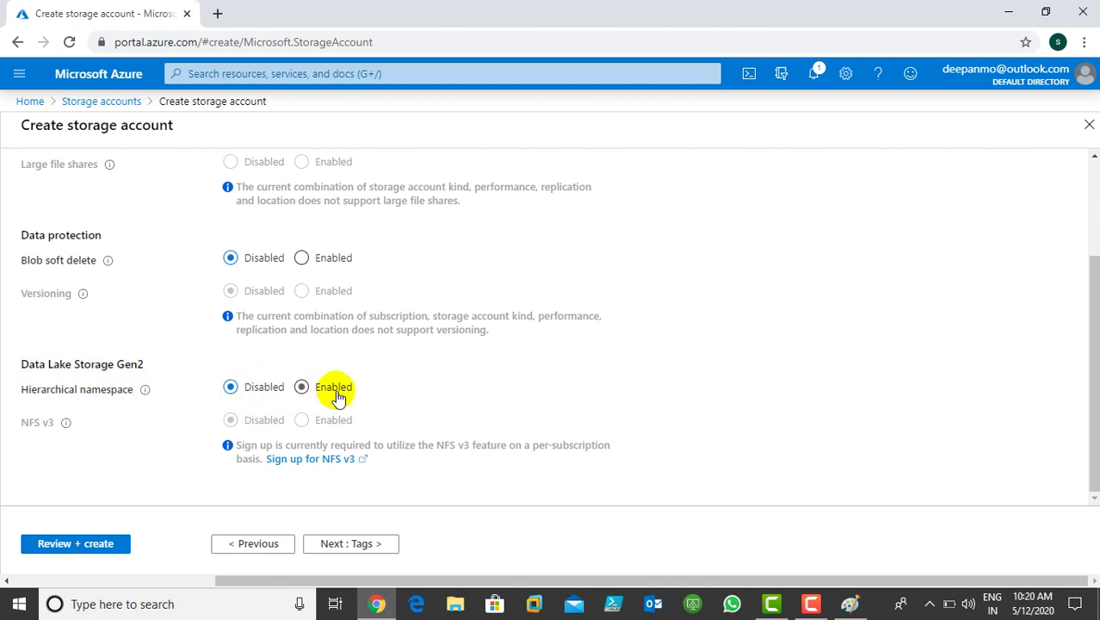
scroll(498, 387, up, 1)
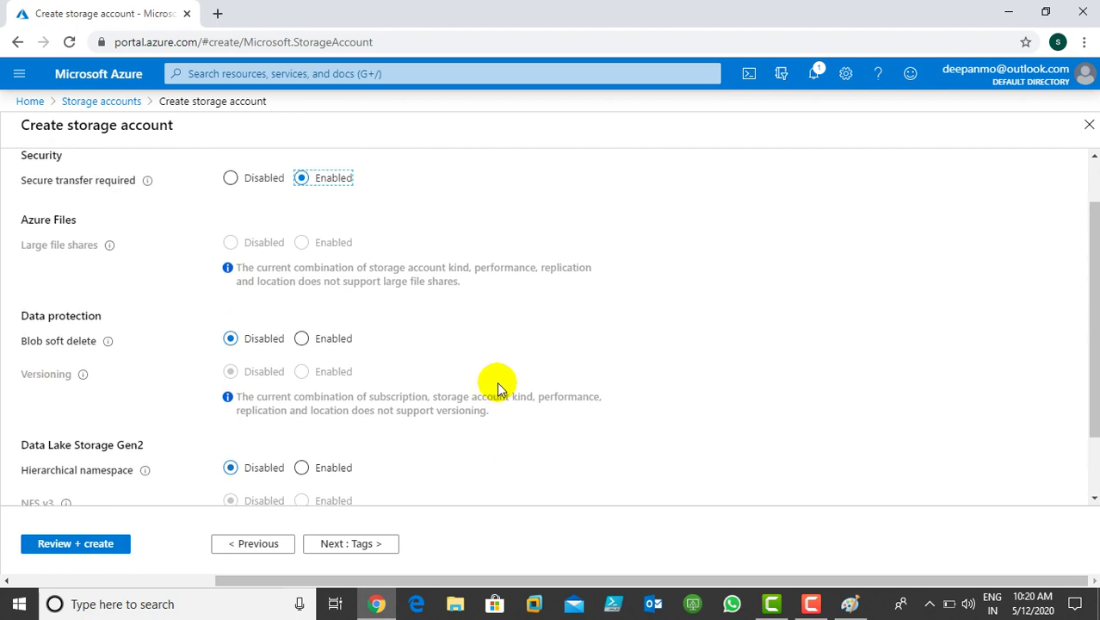
scroll(155, 275, up, 1)
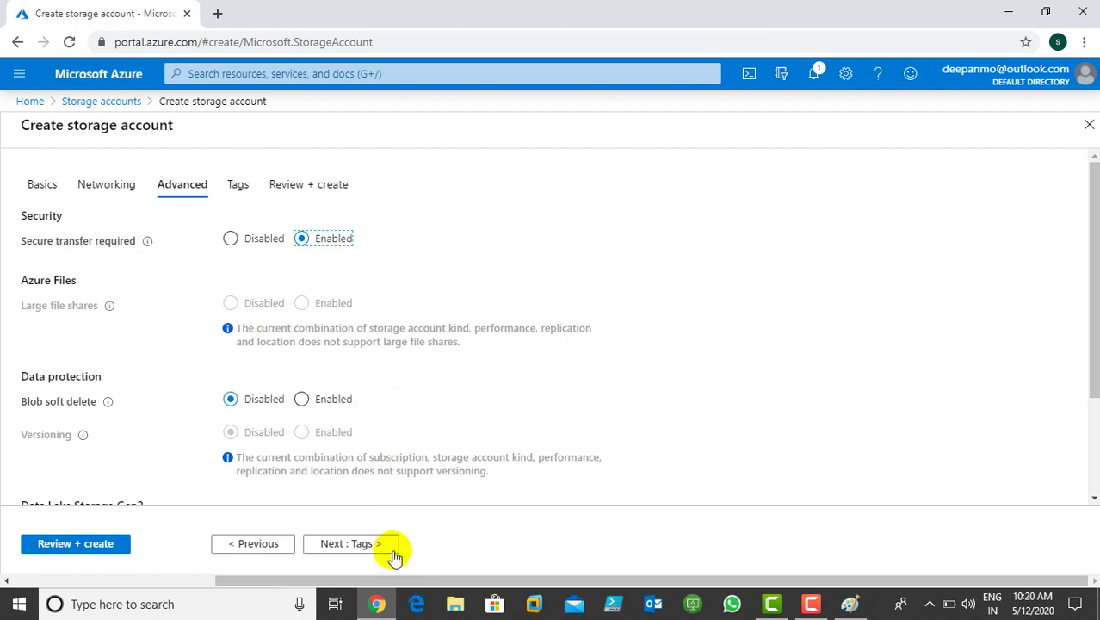
Continue to the tags and add a tag named NAme with the value Storage to the storage account
click(339, 544)
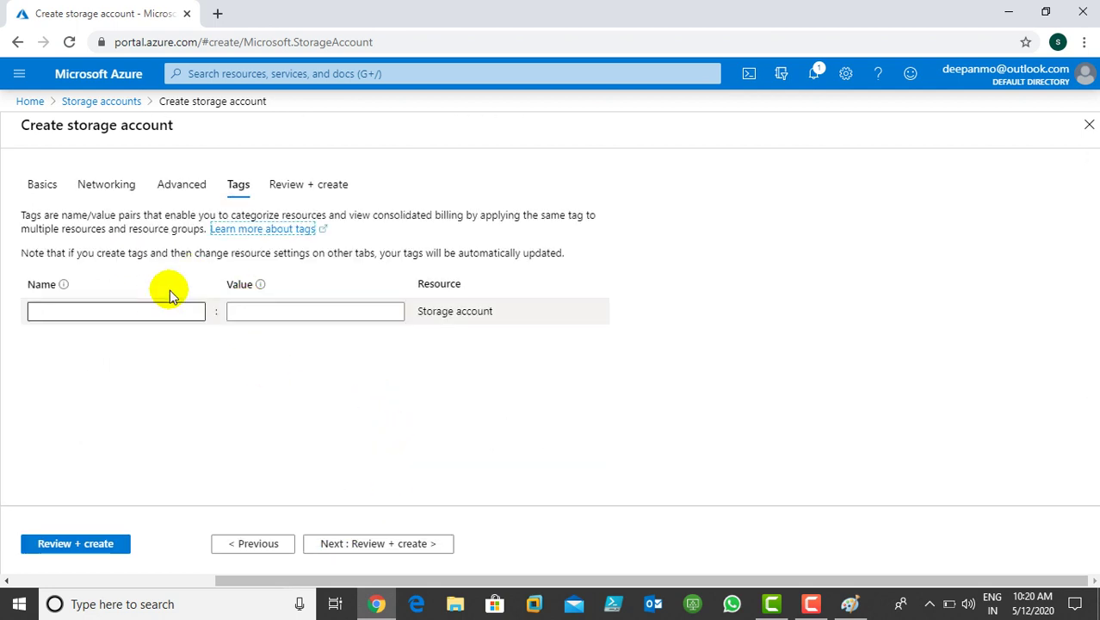
click(129, 310)
text(NAme)
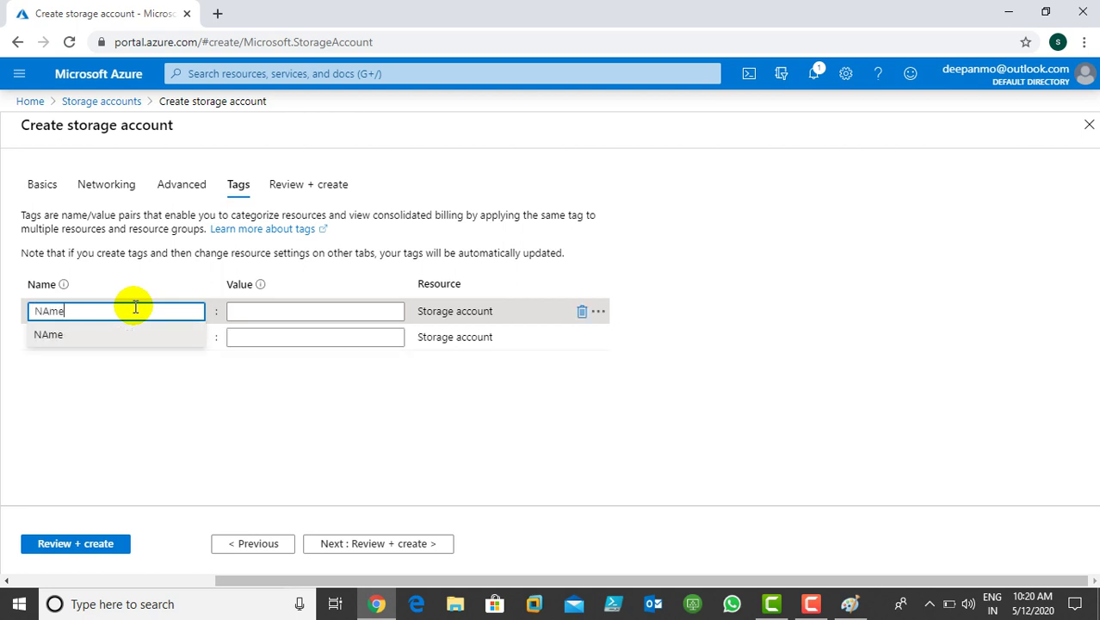
key(Tab)
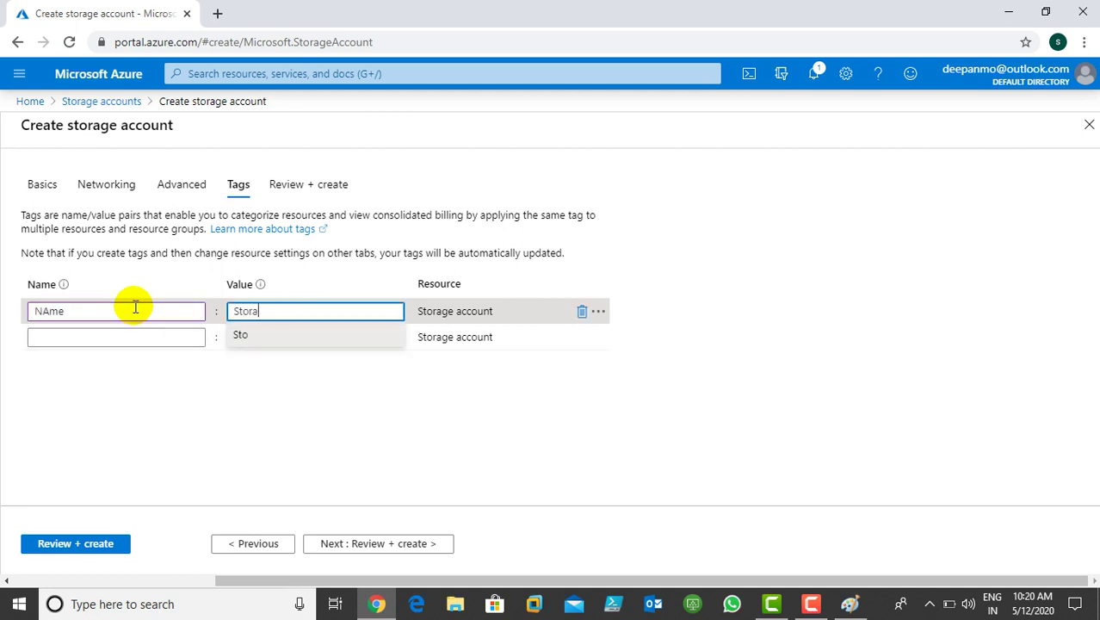
Validate the storage account configuration and create the storage account
click(376, 547)
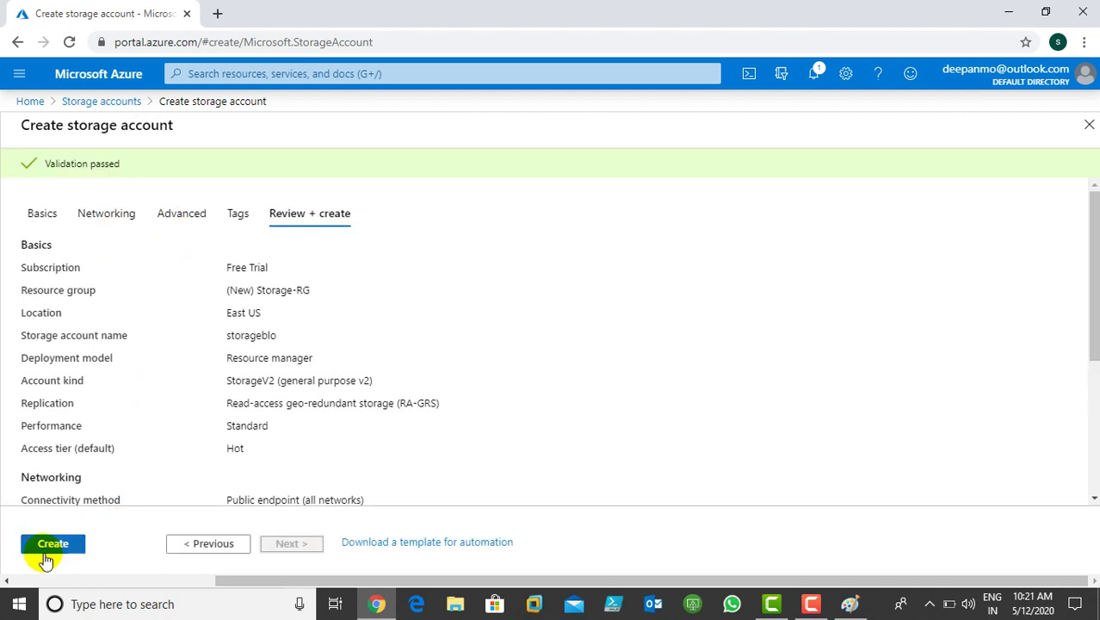
click(50, 545)
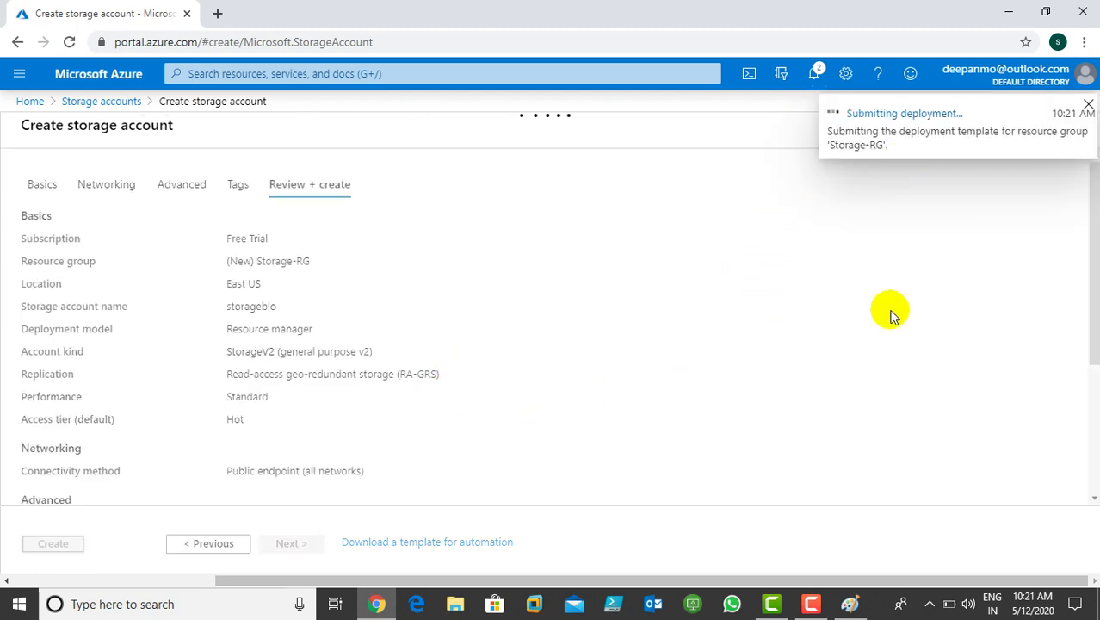
click(810, 607)
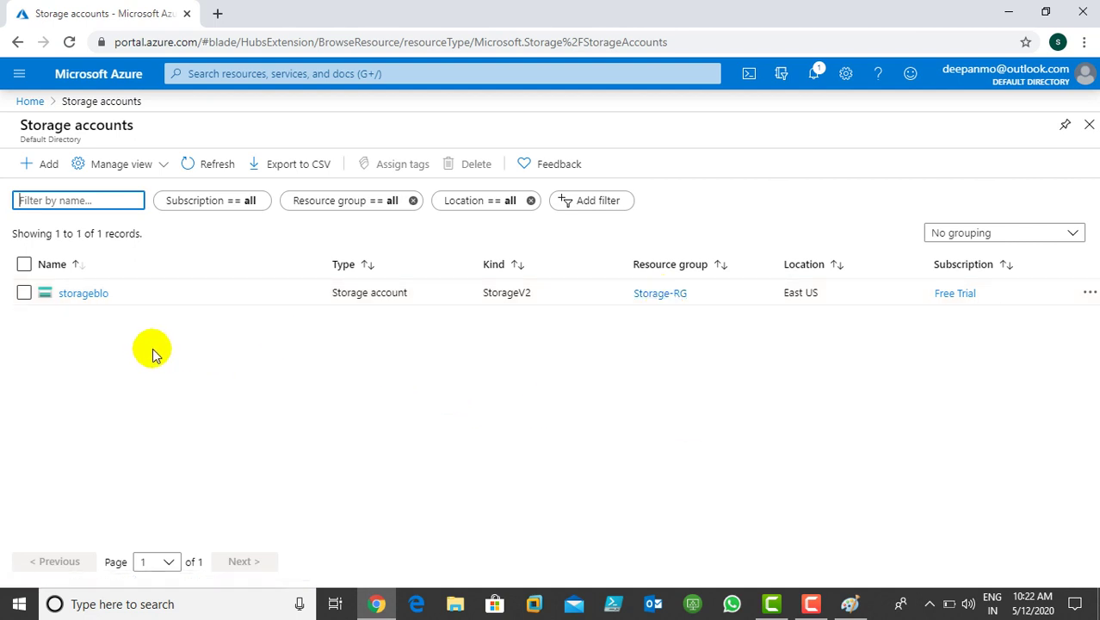
Open the storageblo storage account, look over the services on its overview, and open its containers
click(71, 293)
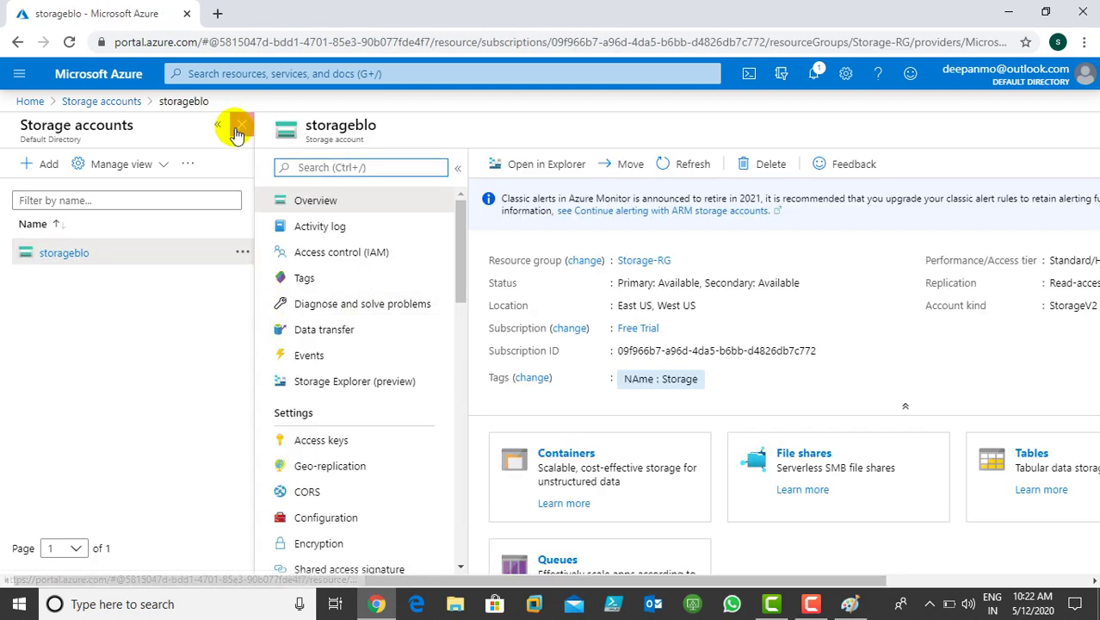
click(217, 129)
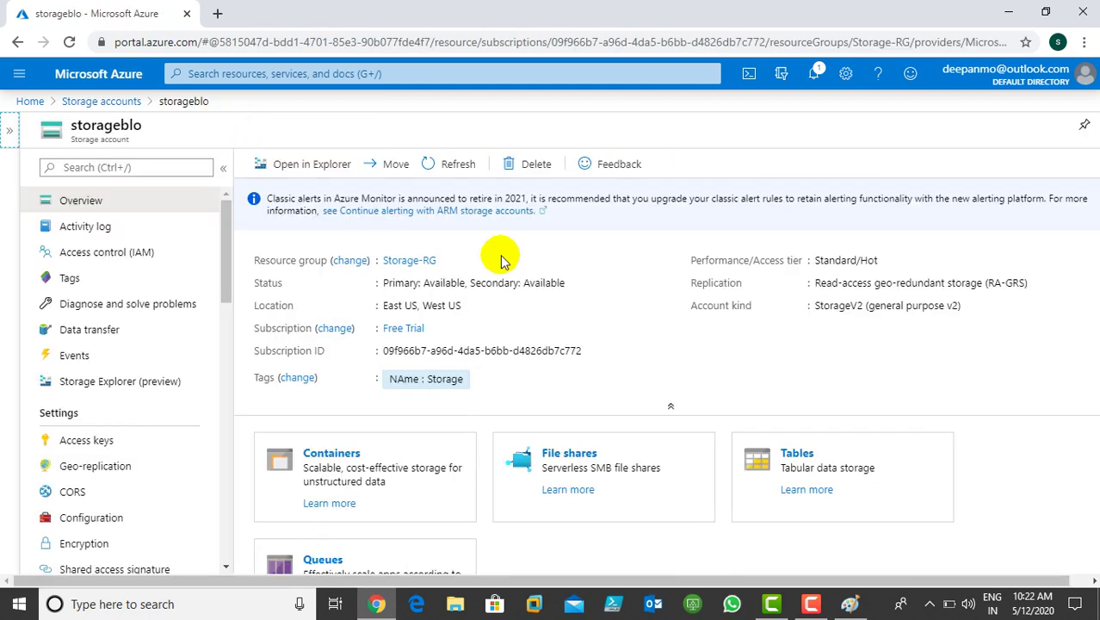
scroll(747, 365, down, 3)
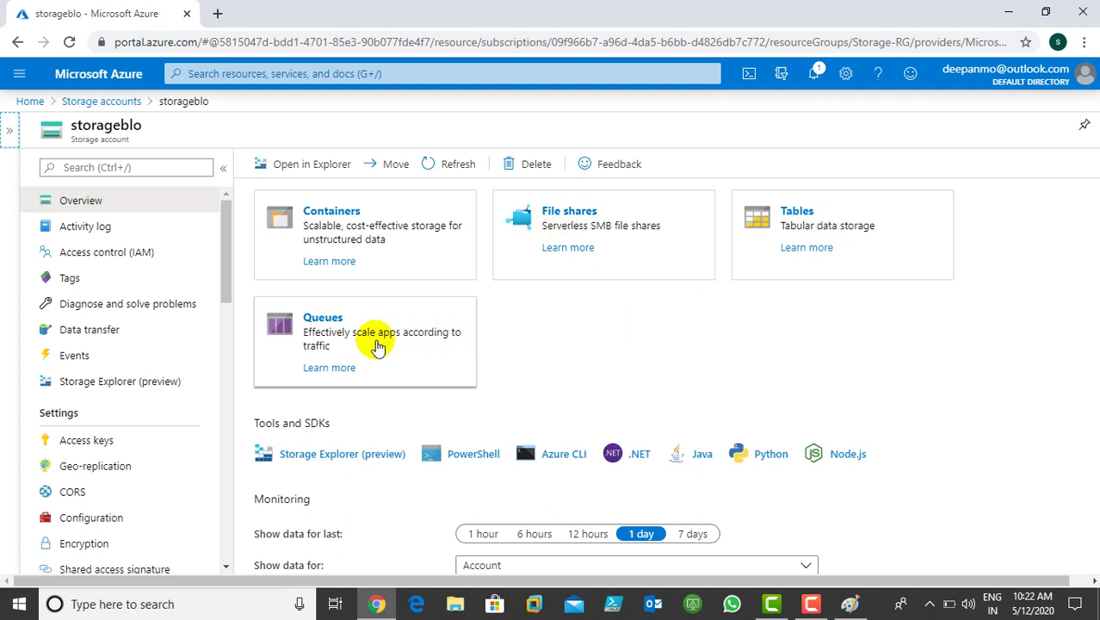
scroll(632, 377, up, 1)
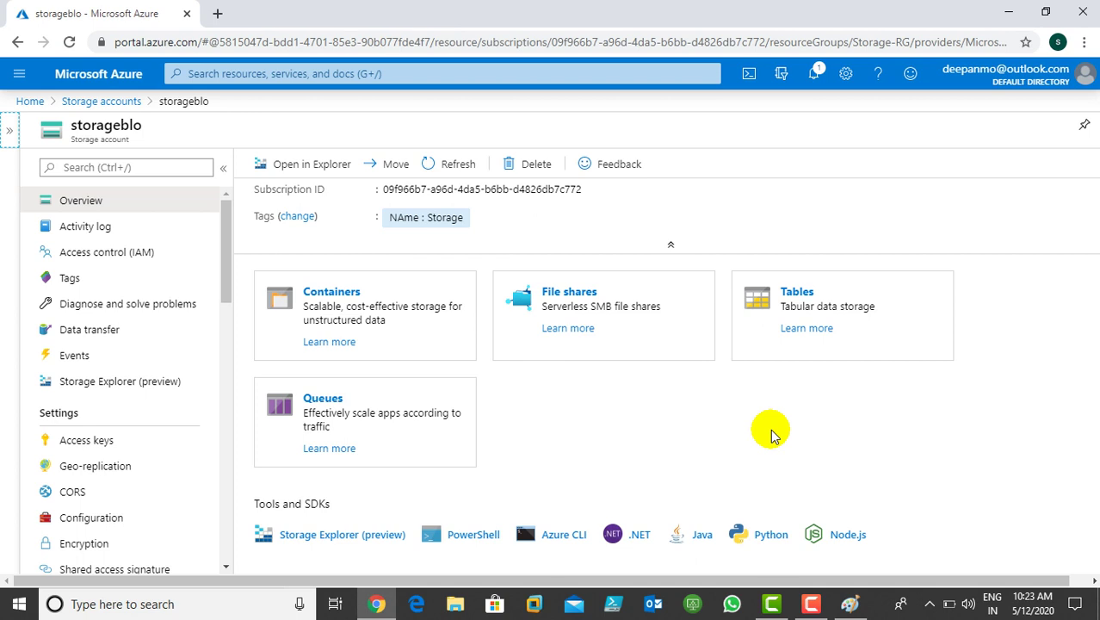
click(330, 296)
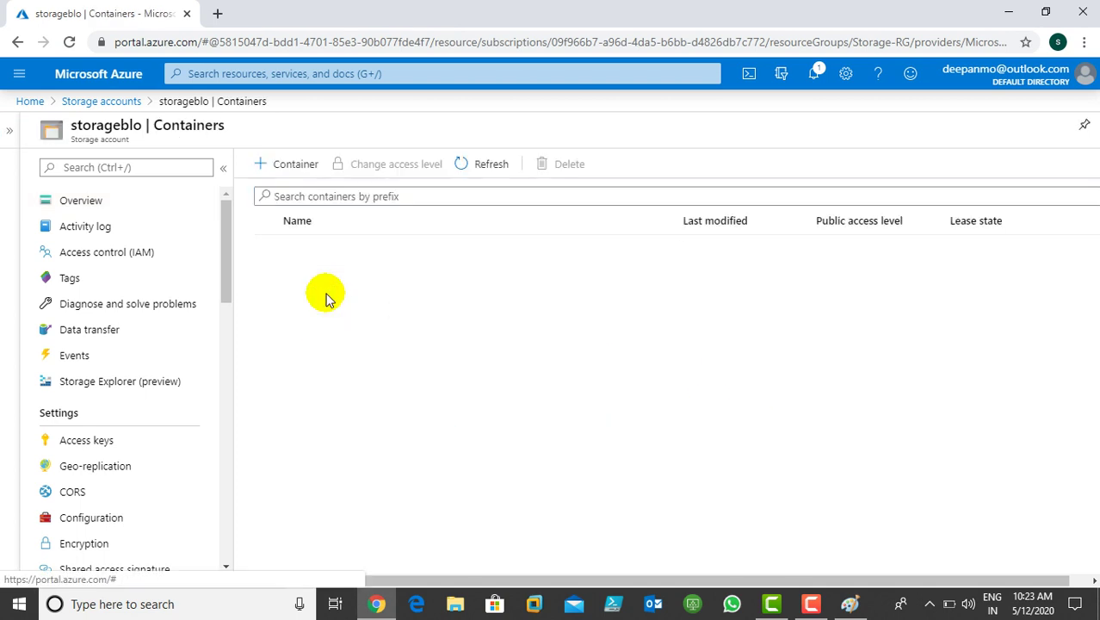
Start a new container named picture with the Private (no anonymous access) public access level
click(287, 166)
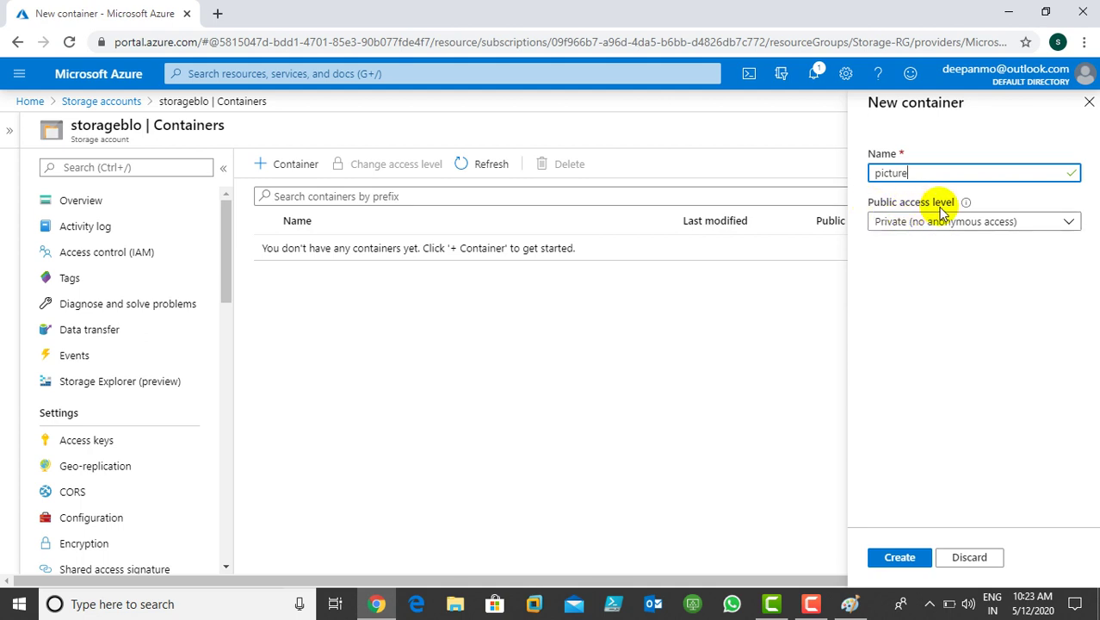
click(981, 223)
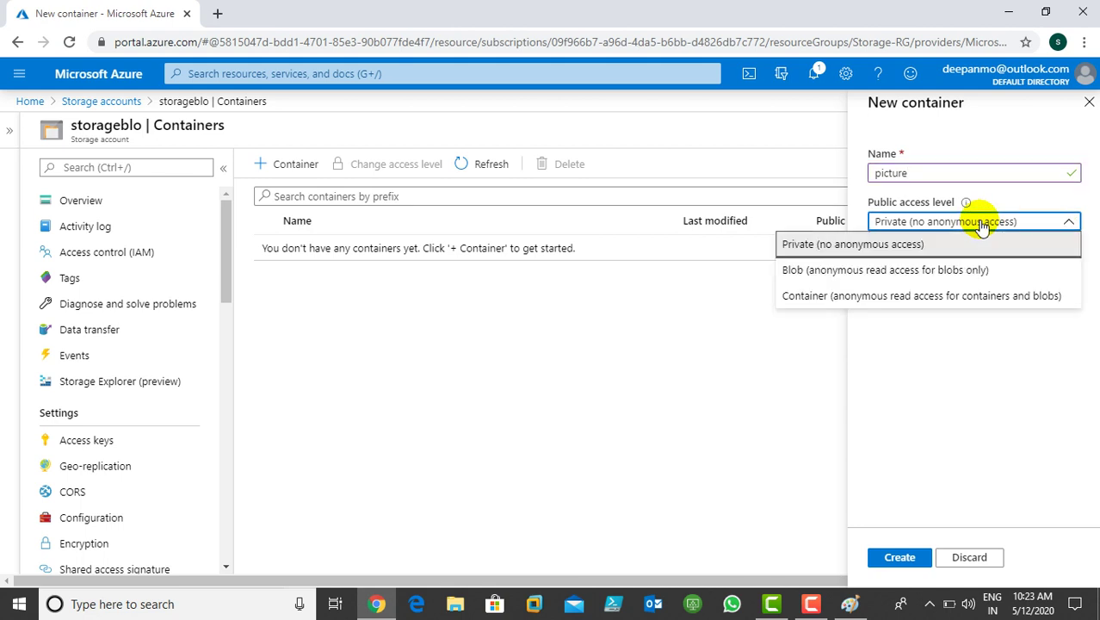
click(808, 247)
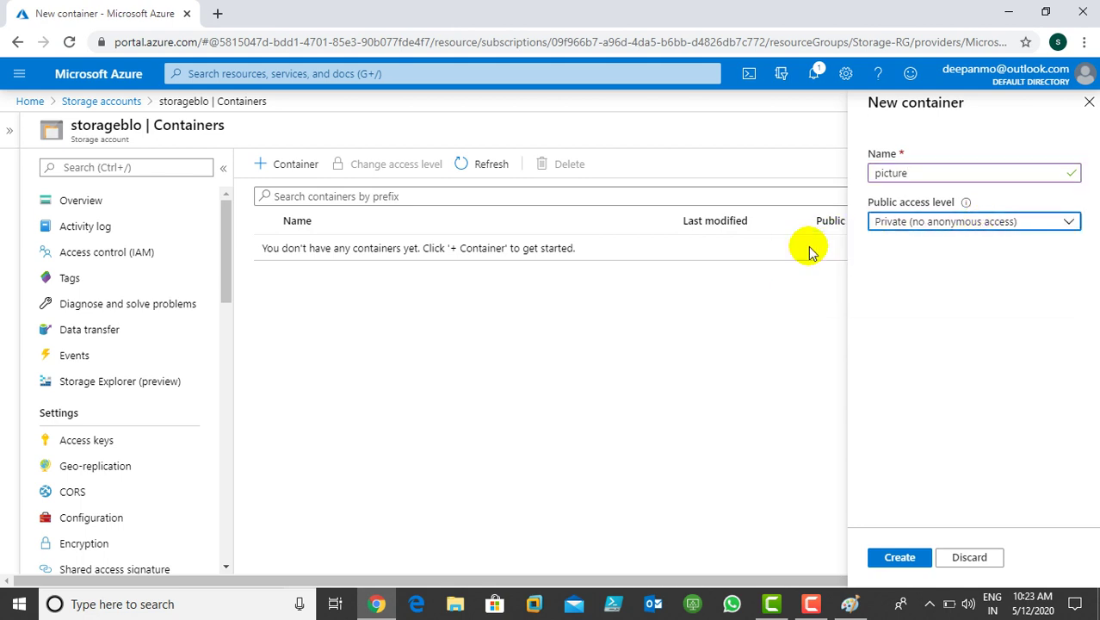
Try the Blob (anonymous read access for blobs only) and Container (anonymous read access for containers and blobs) access levels in turn for the picture container
click(933, 225)
click(797, 274)
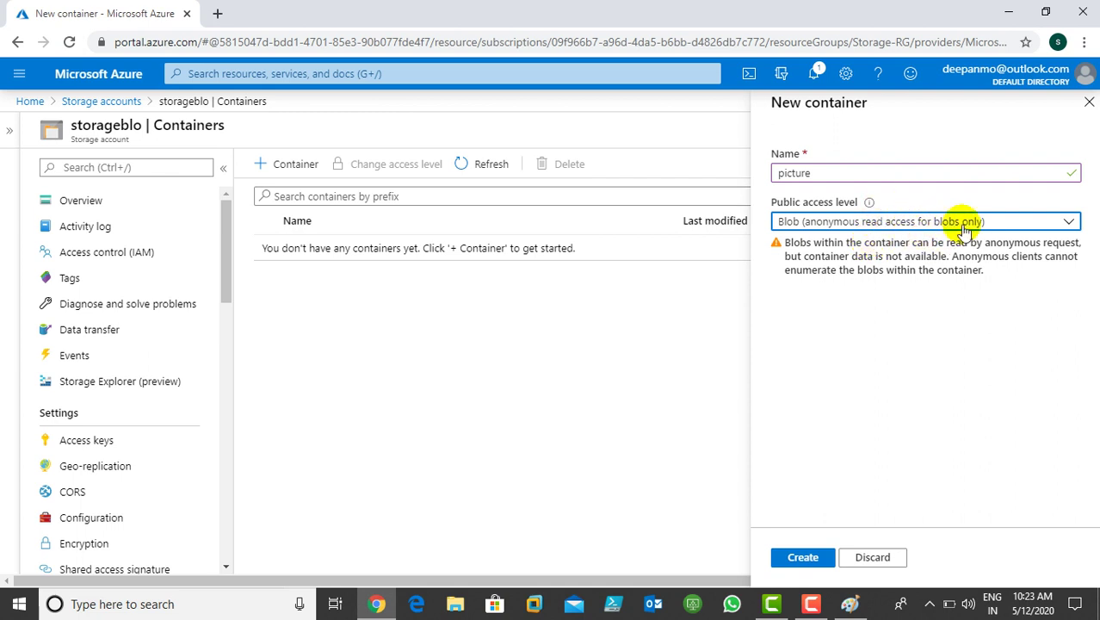
click(901, 225)
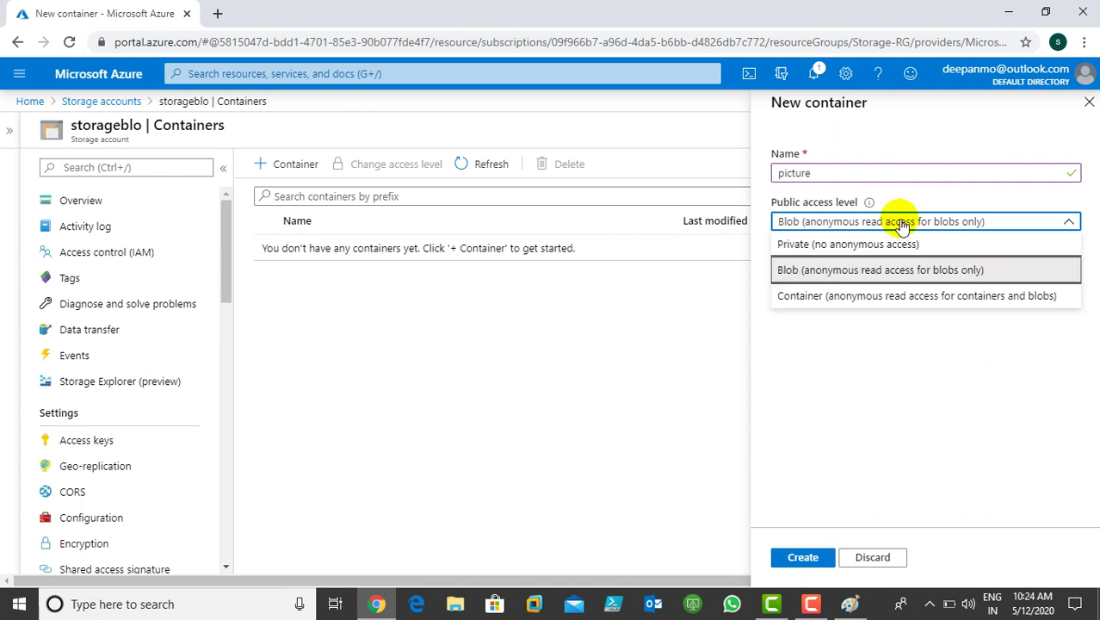
click(813, 301)
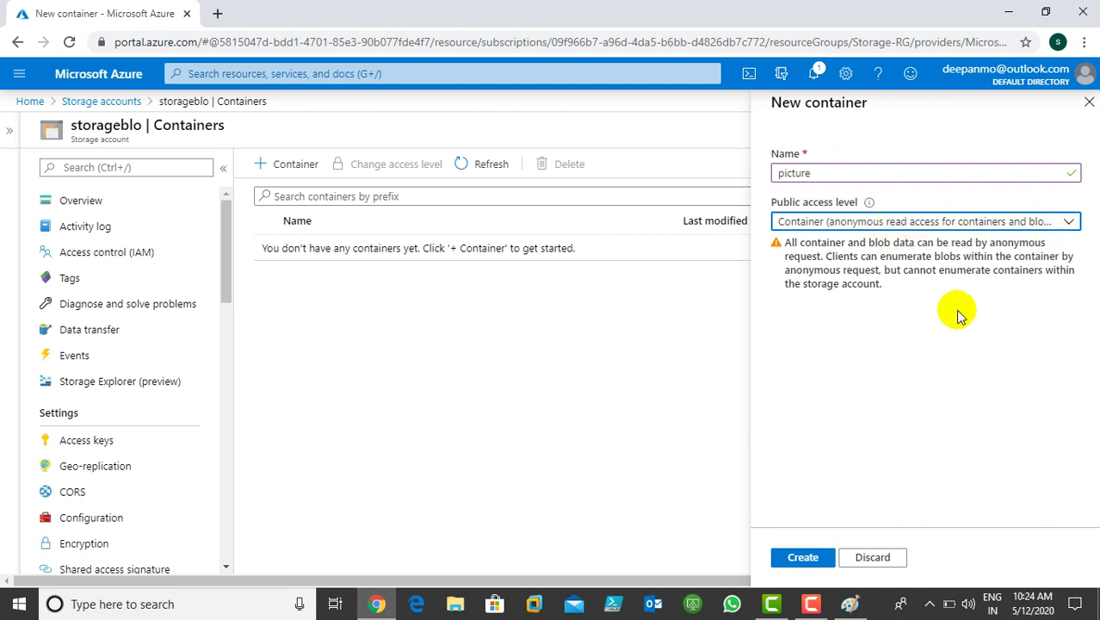
click(779, 225)
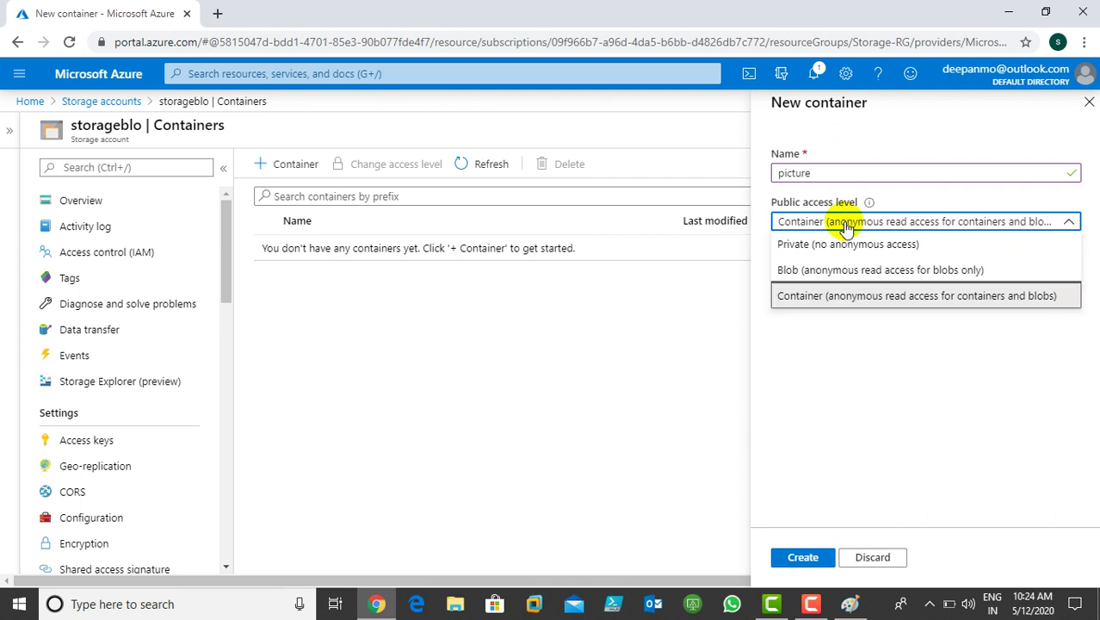
click(801, 272)
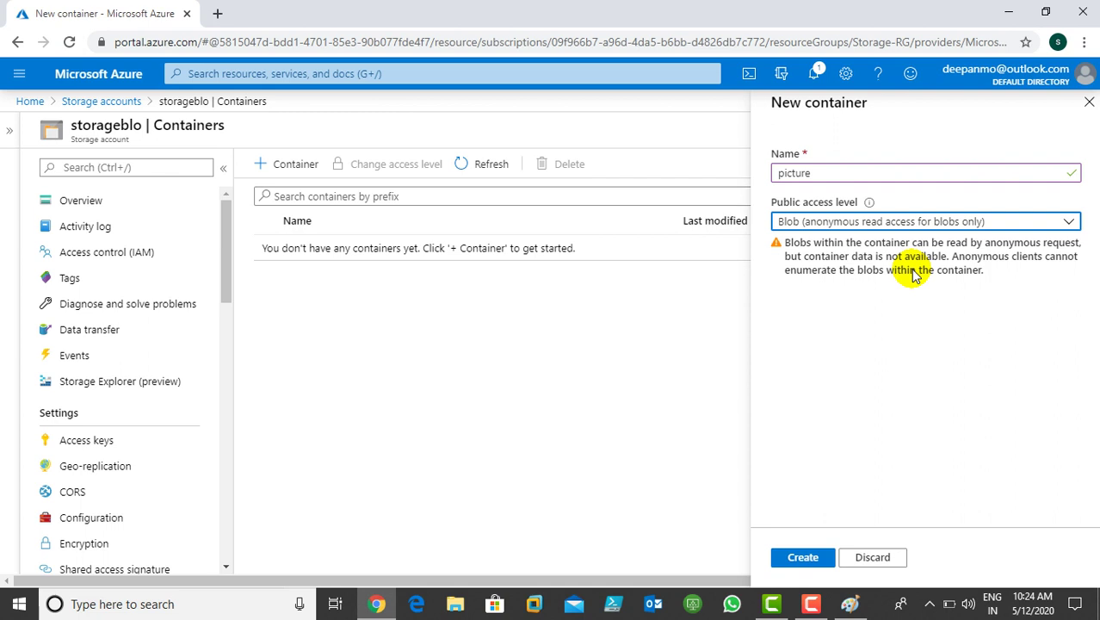
click(828, 222)
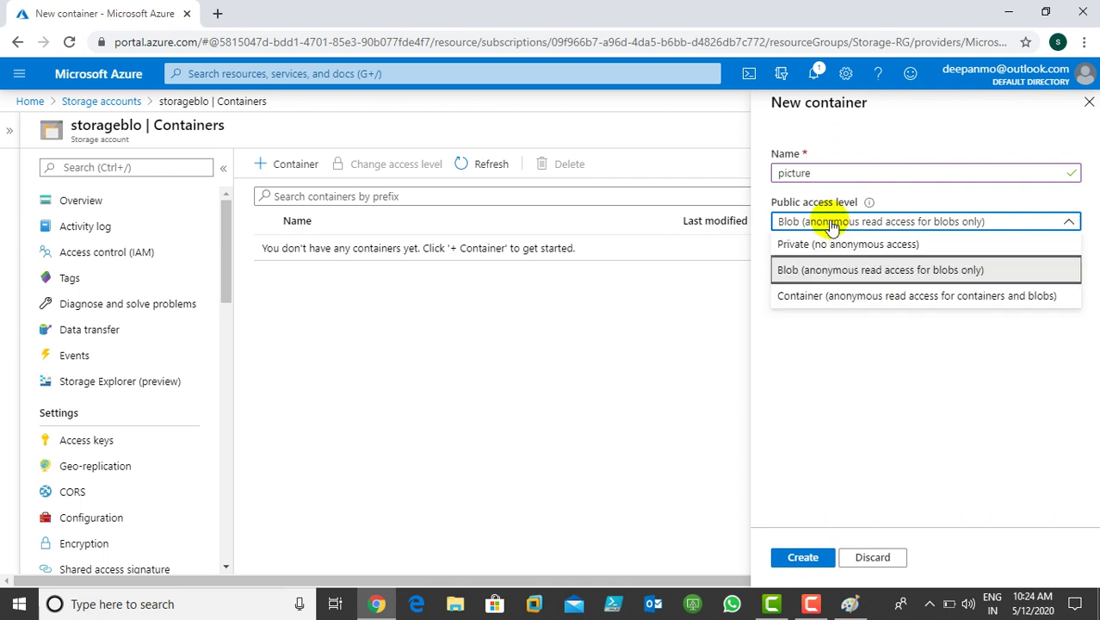
click(794, 301)
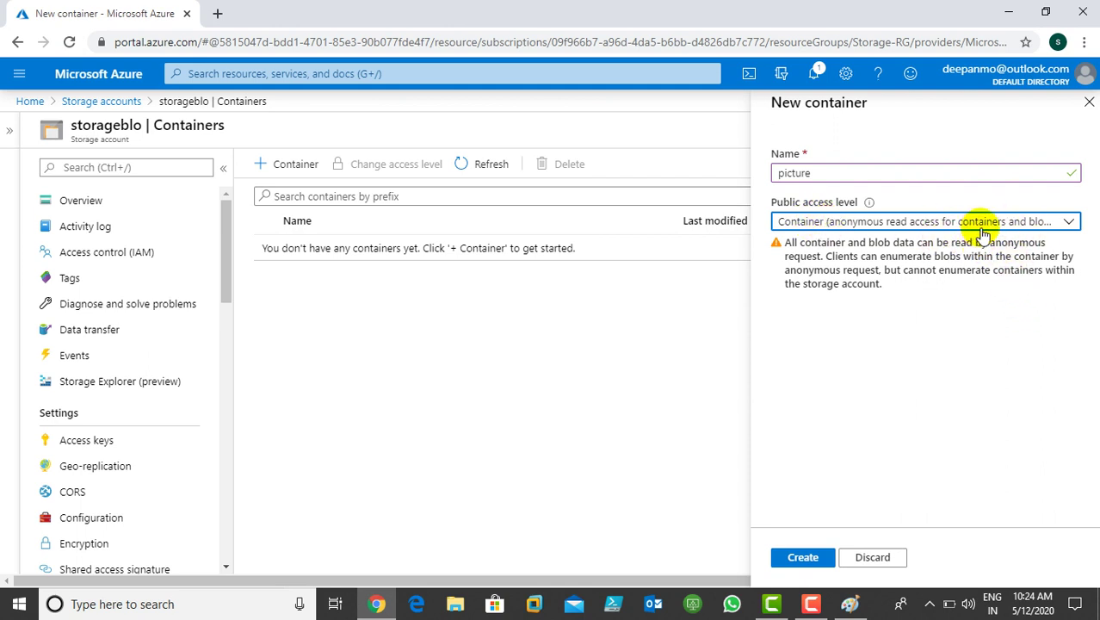
Consult the storage diagram in Paint and set the picture container's public access level to Blob (anonymous read access for blobs only)
click(849, 604)
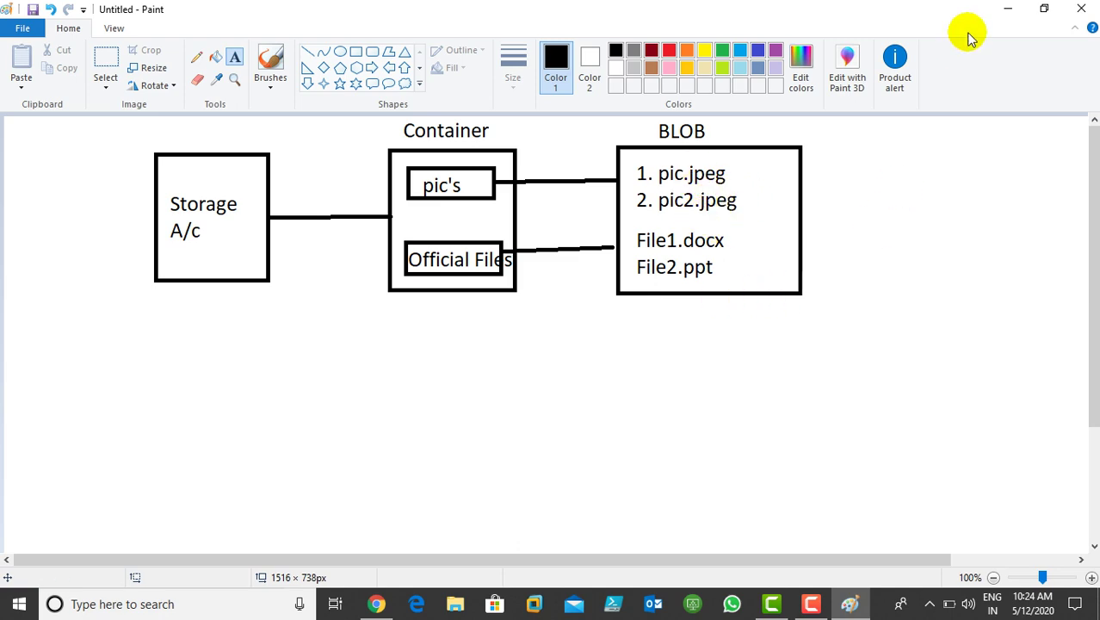
click(1008, 8)
click(921, 226)
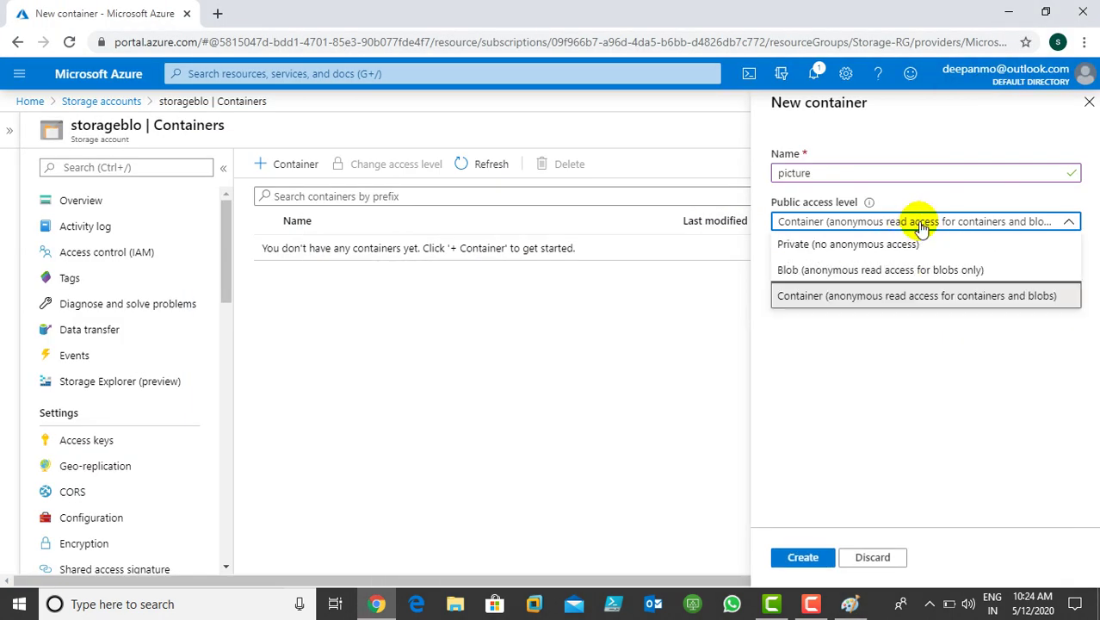
click(792, 269)
Recheck the storage diagram in Paint and create the picture container with Container (anonymous read access for containers and blobs) access
click(848, 607)
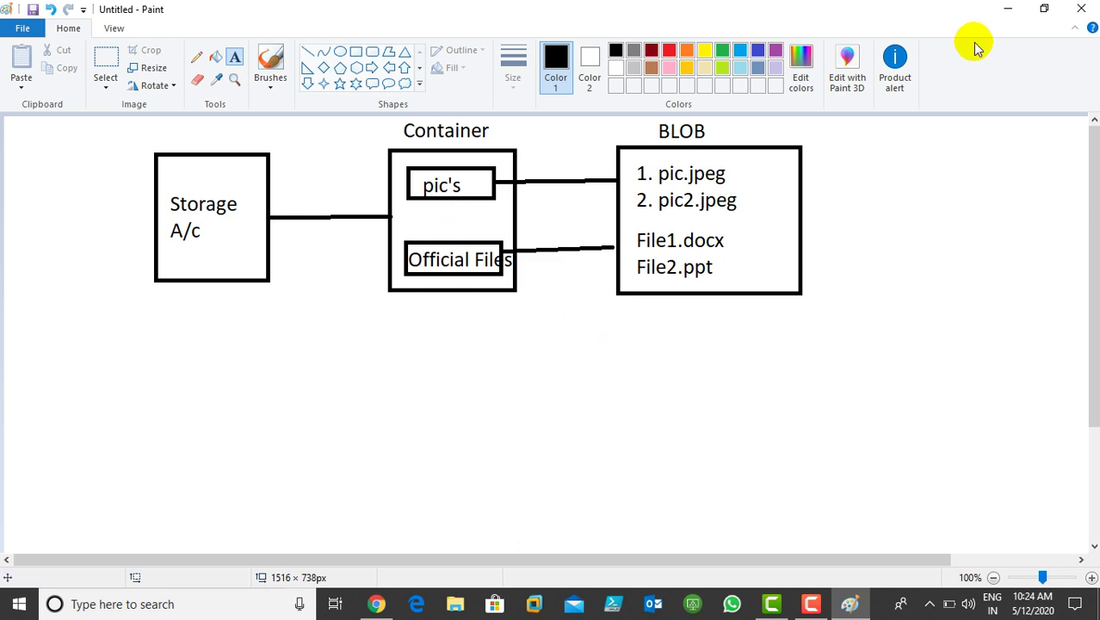
click(1009, 9)
click(832, 222)
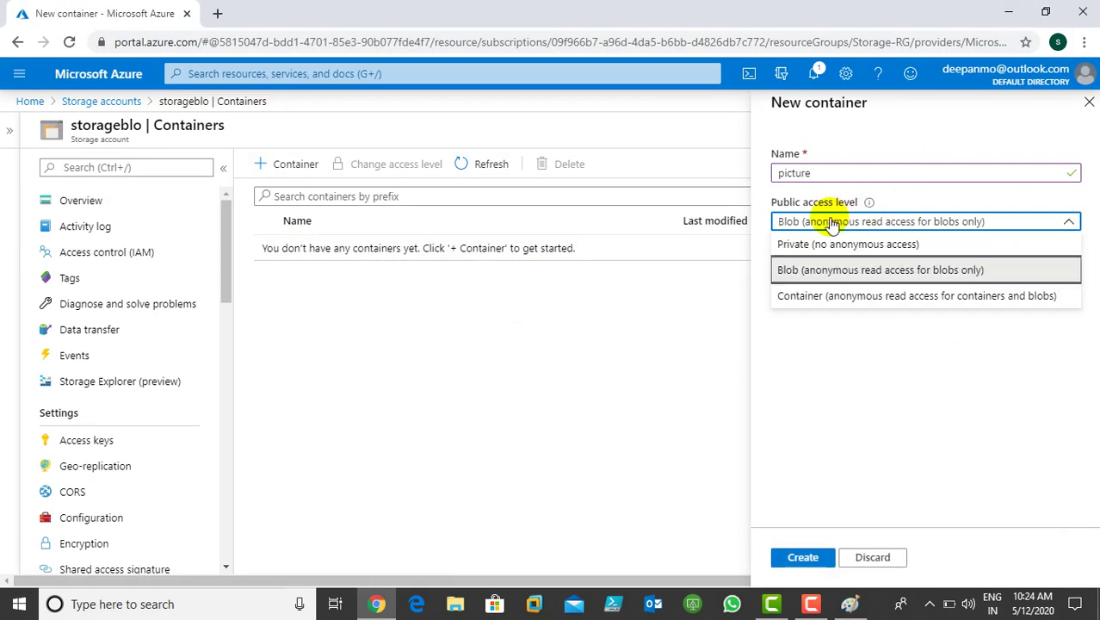
click(817, 295)
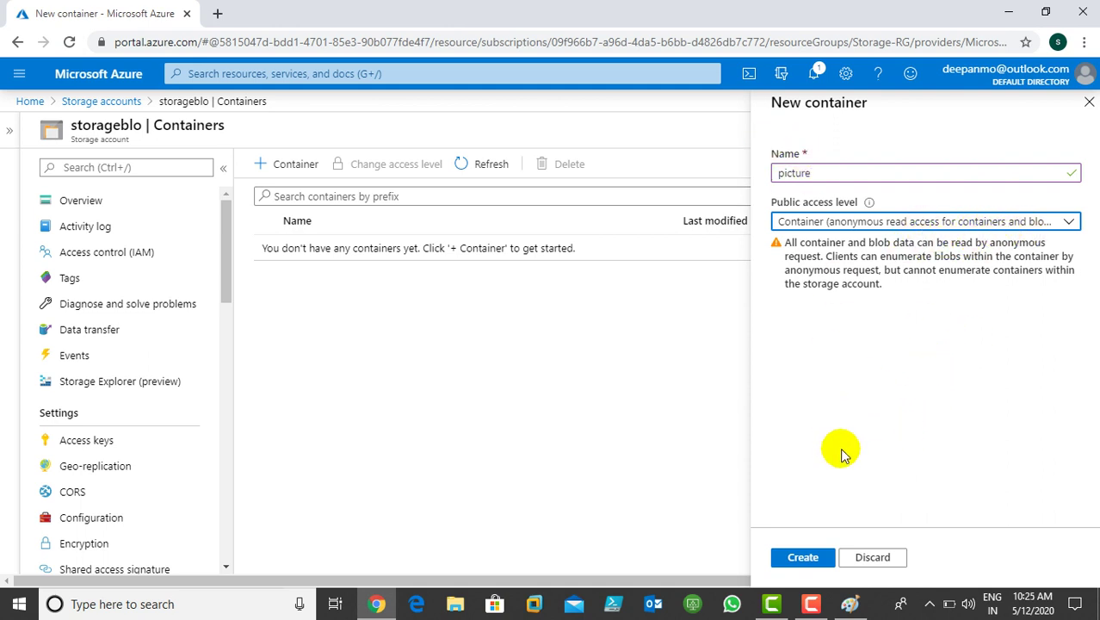
click(799, 558)
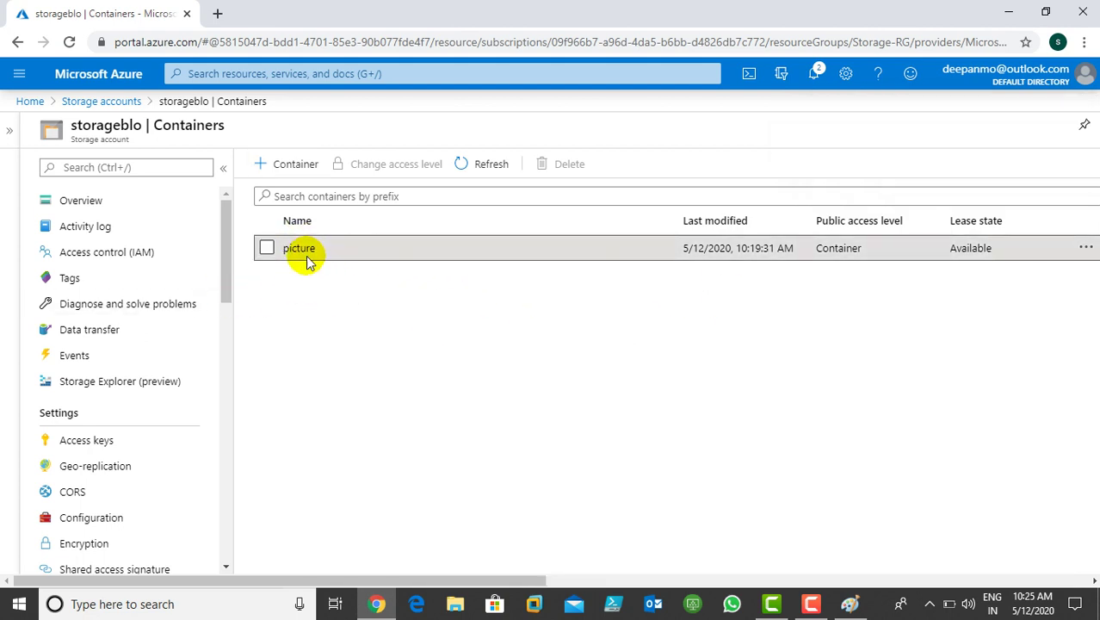
Open the picture container, start a blob upload and choose Azure.jpg from the Desktop as the file
click(302, 252)
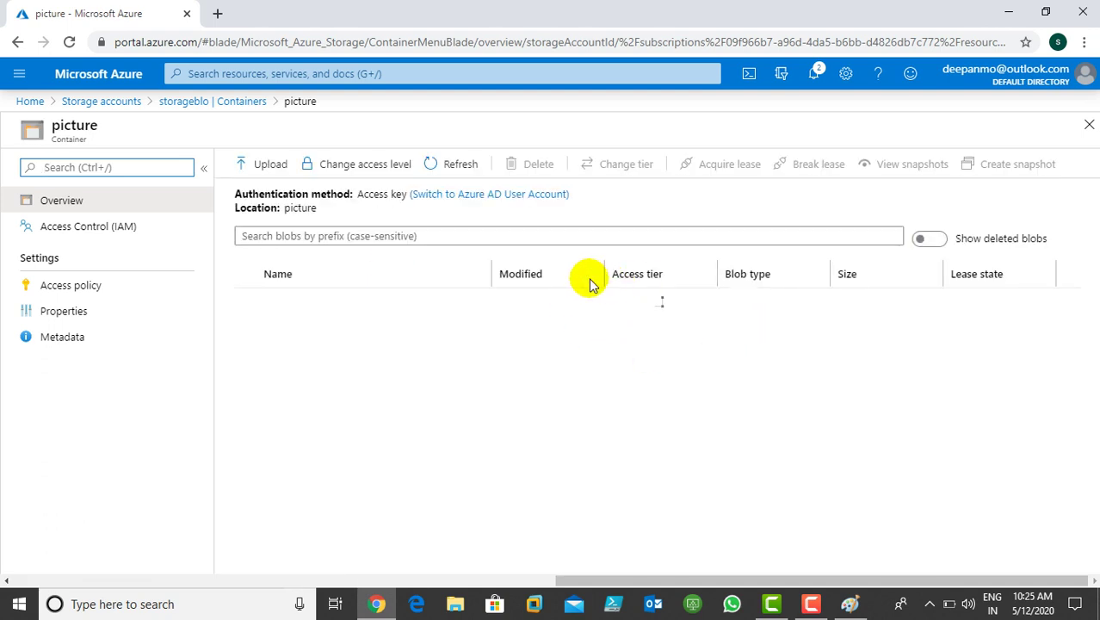
click(253, 171)
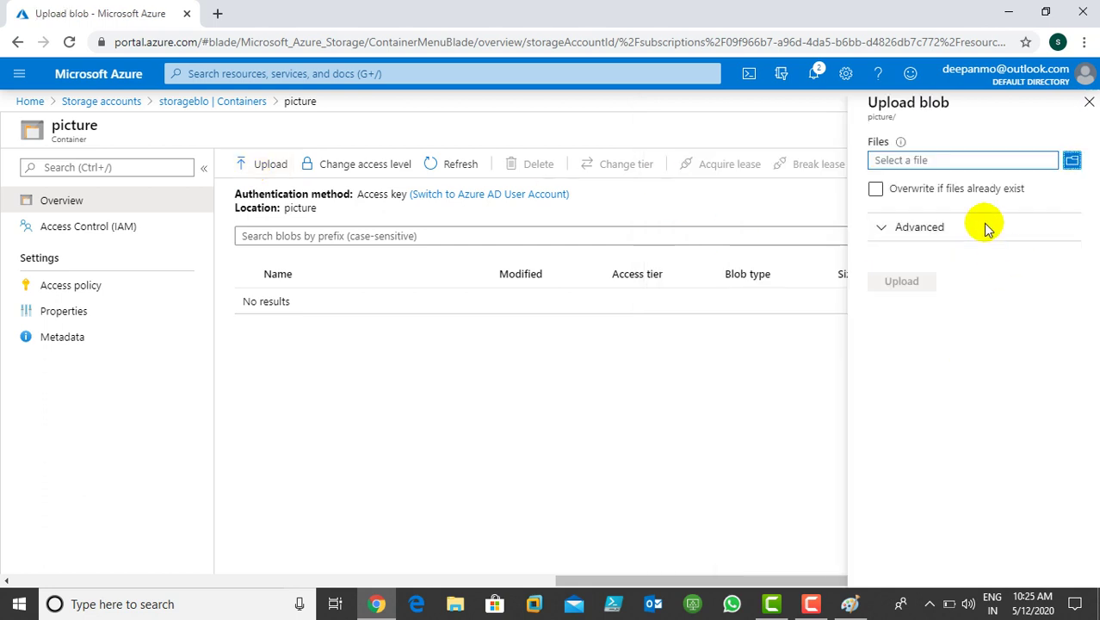
click(1071, 162)
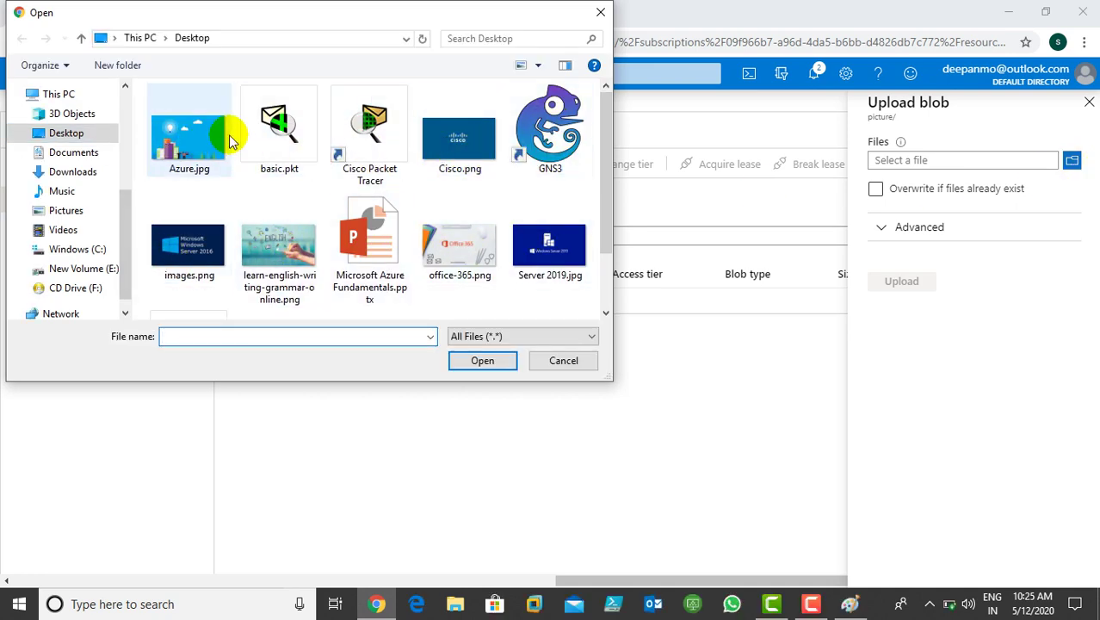
click(191, 138)
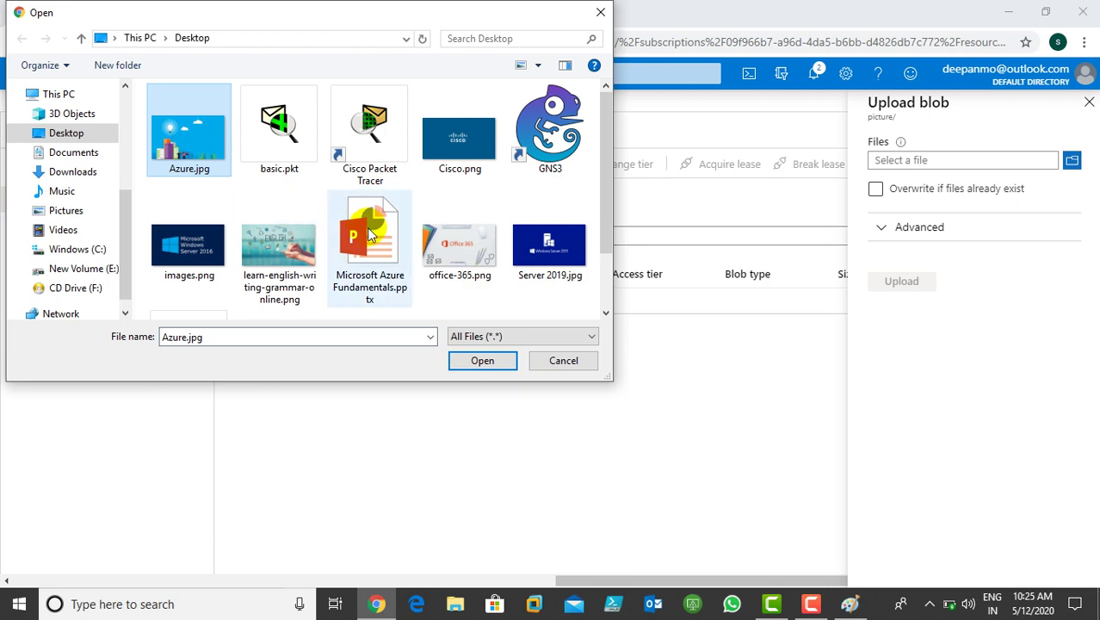
click(482, 362)
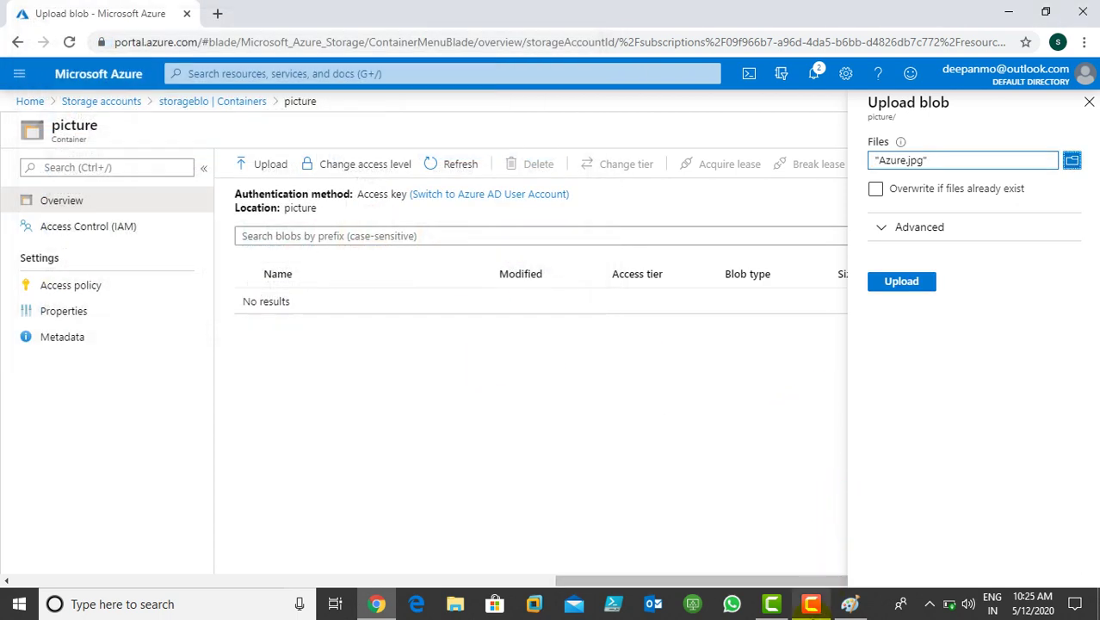
click(811, 603)
click(1024, 535)
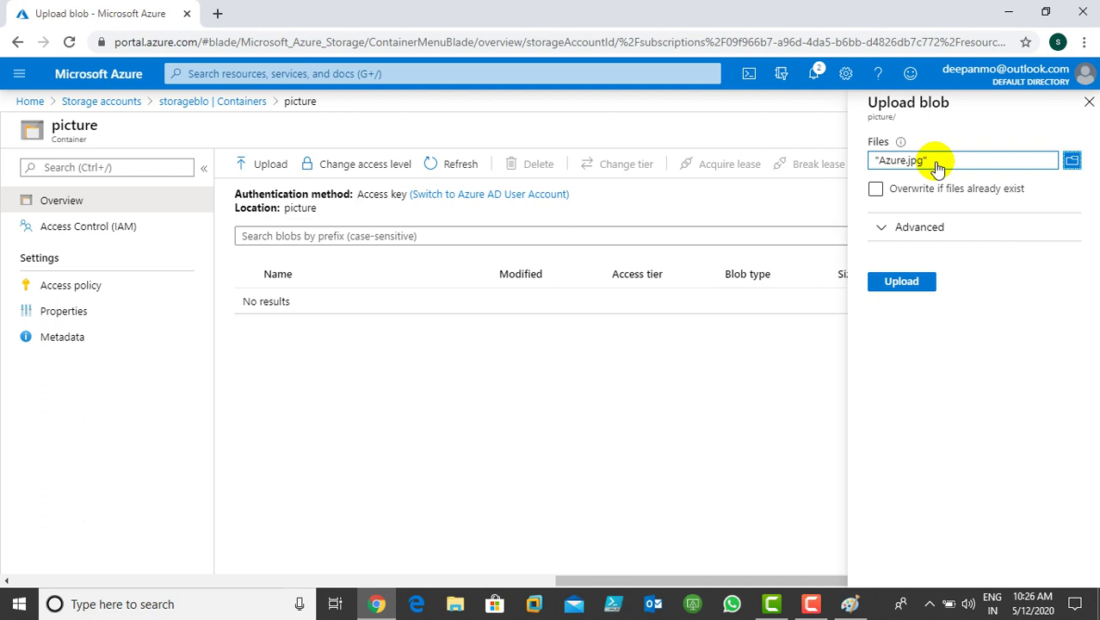
Look over the advanced upload settings and the available blob types, keeping Block blob
click(876, 231)
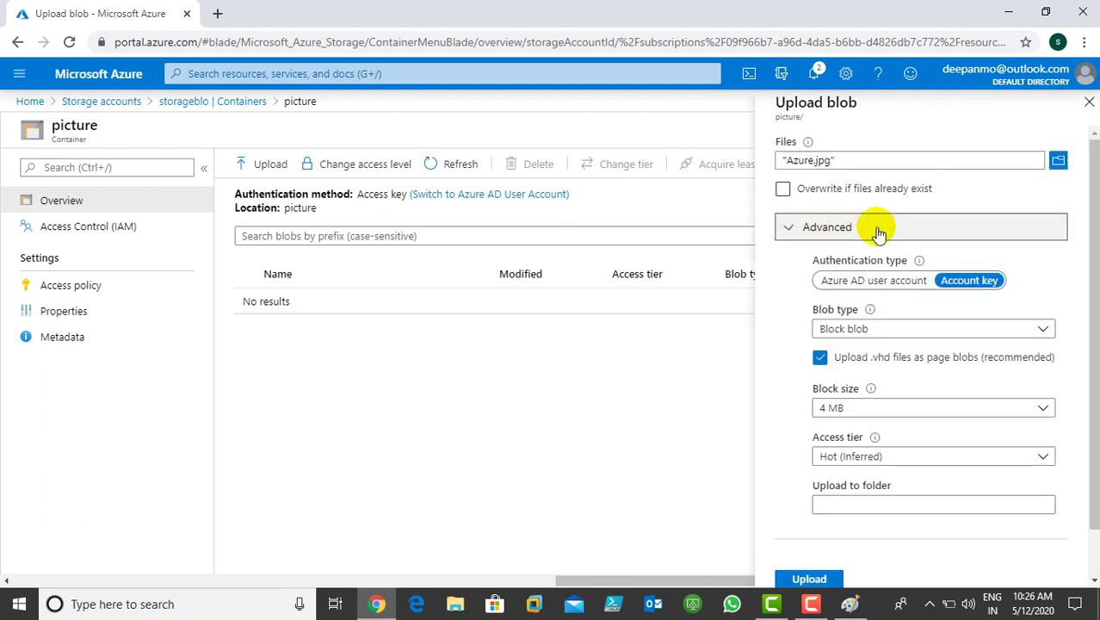
click(901, 336)
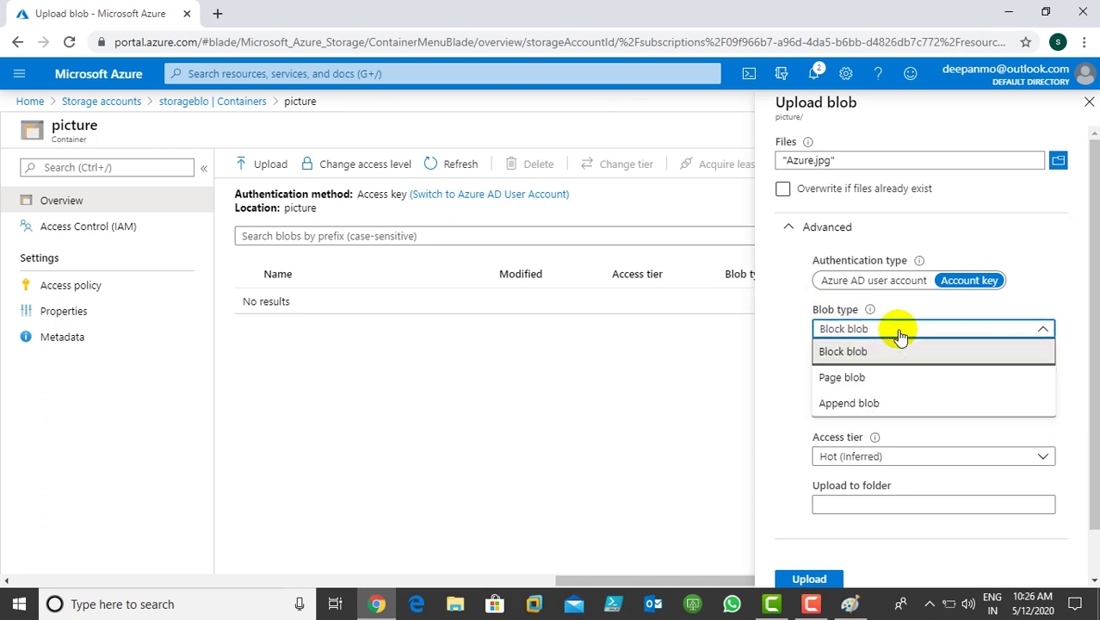
click(901, 338)
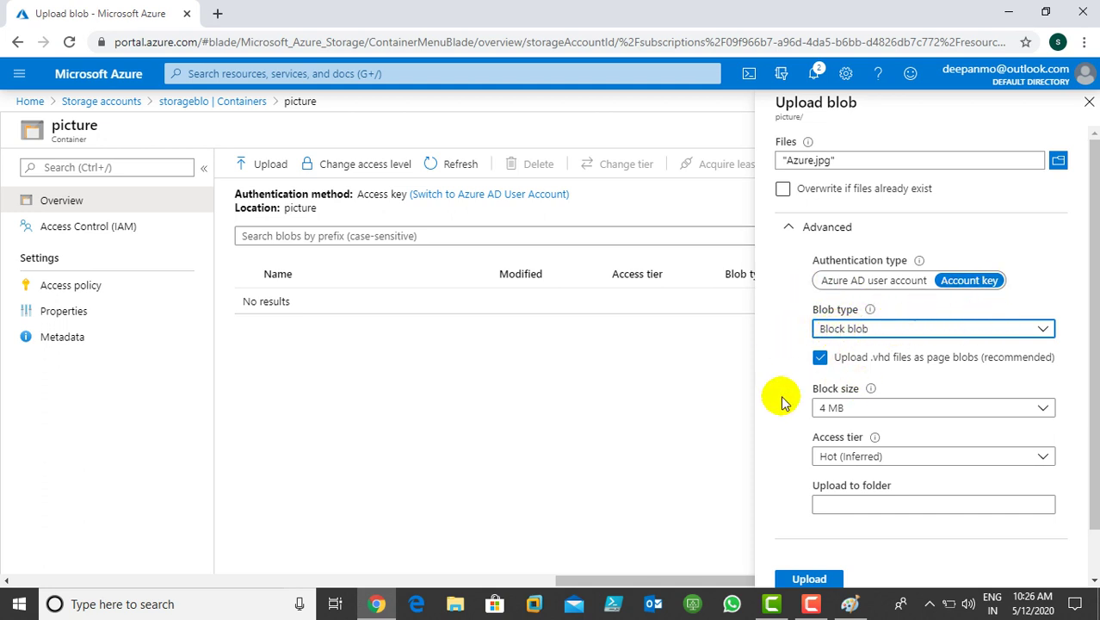
click(924, 334)
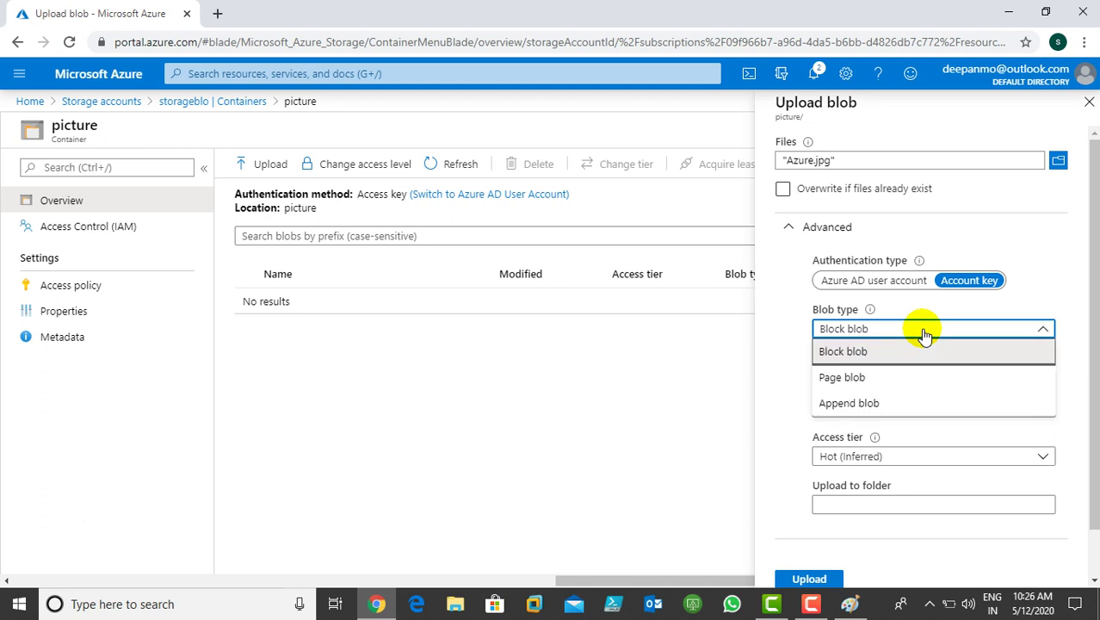
click(924, 334)
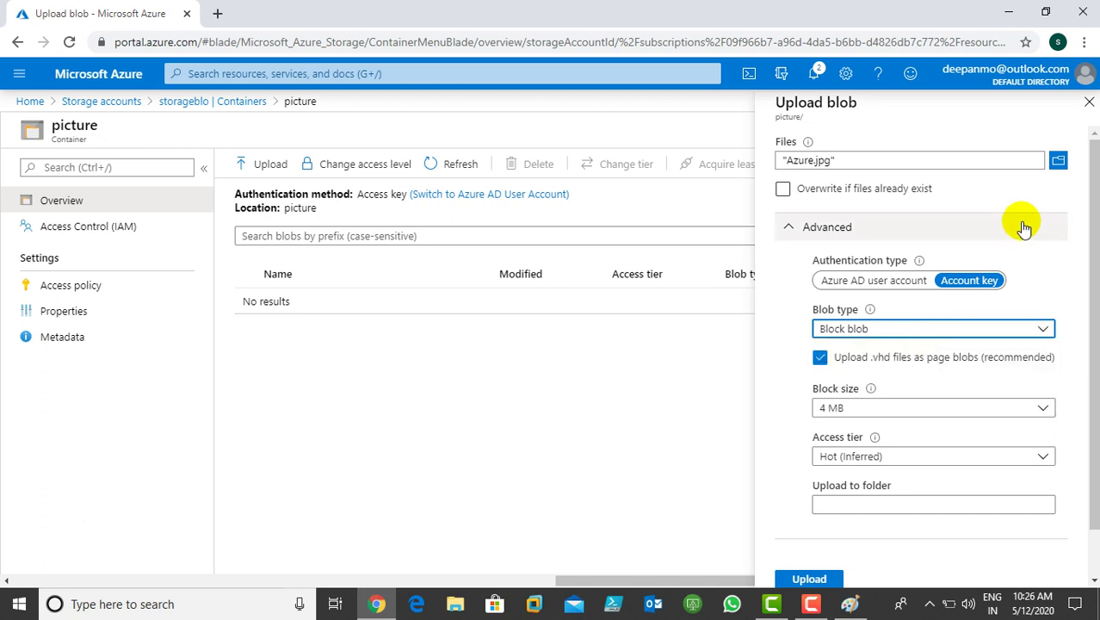
click(789, 230)
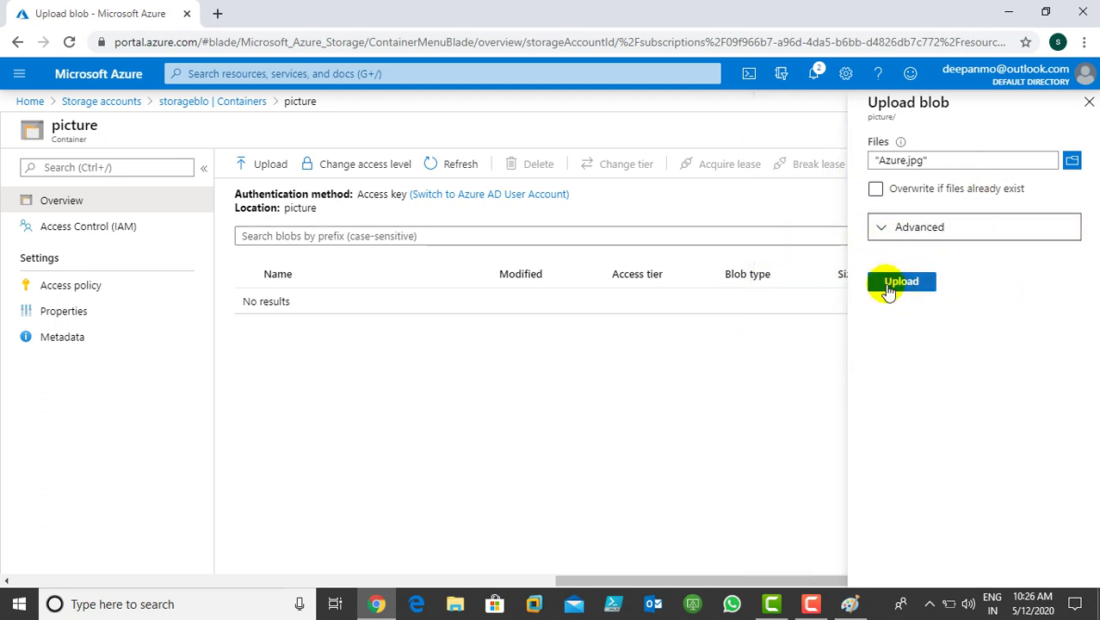
Select Azure.jpg from the Desktop again, upload it to the picture container and close the upload form
click(1072, 161)
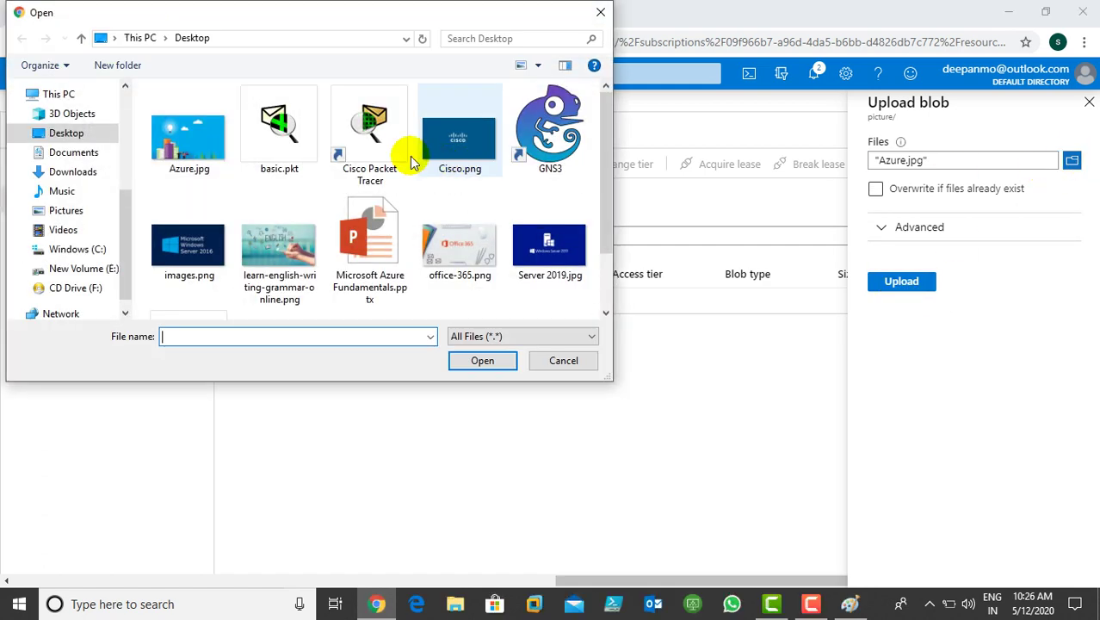
click(188, 158)
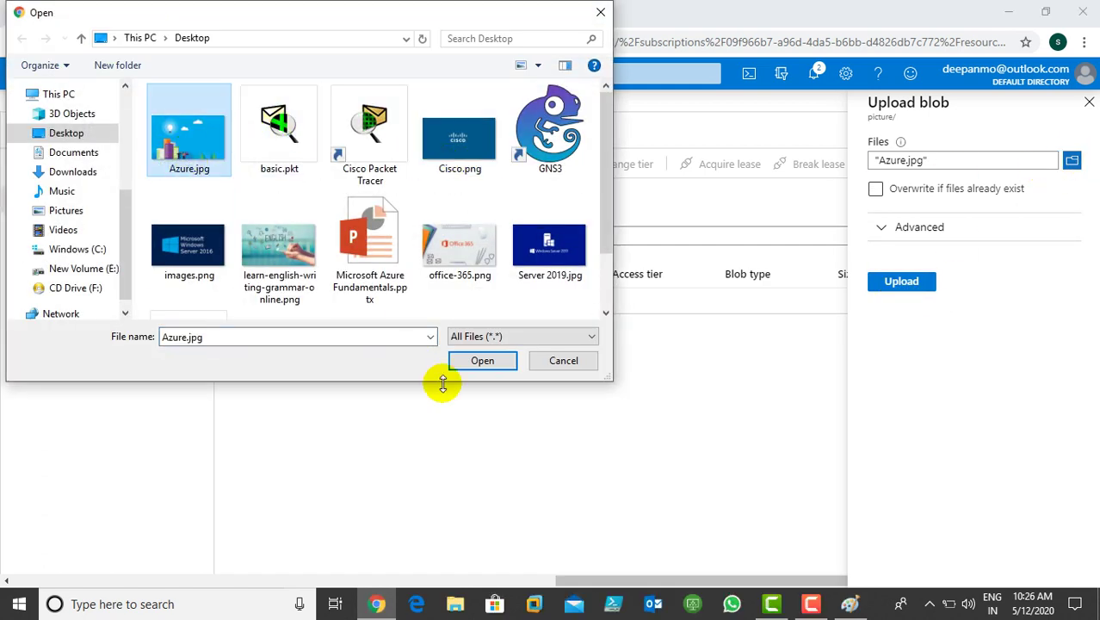
click(482, 366)
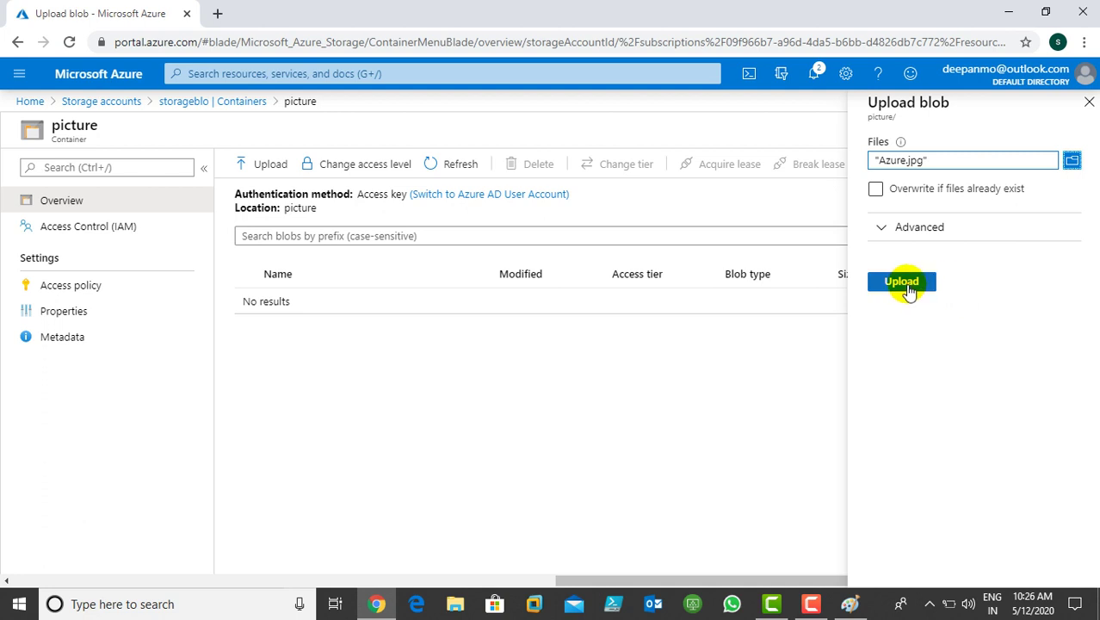
click(904, 284)
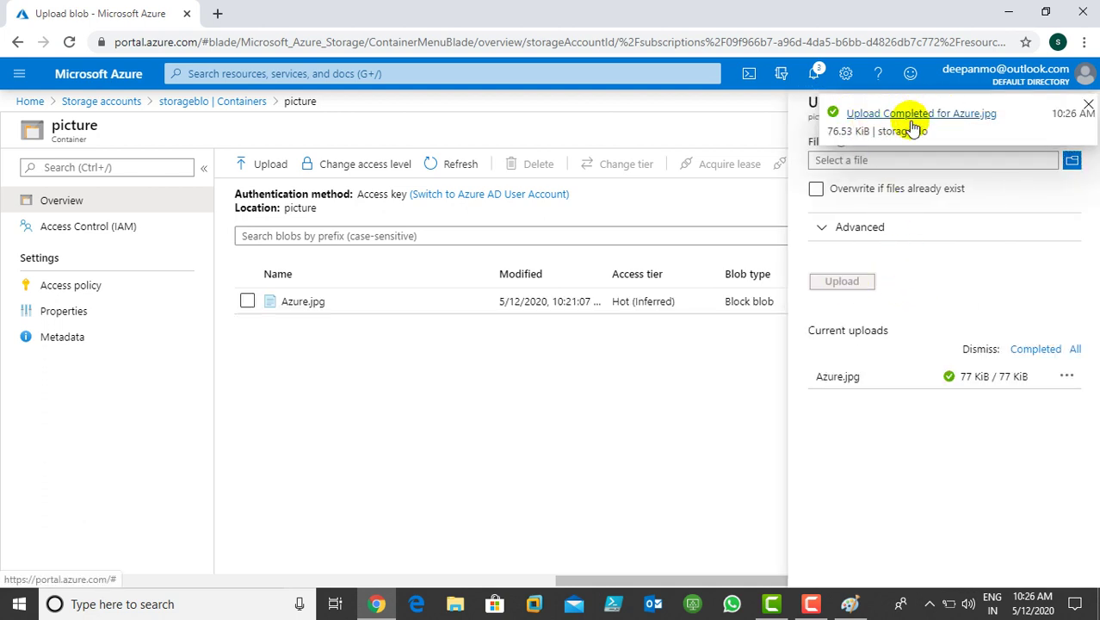
click(1088, 107)
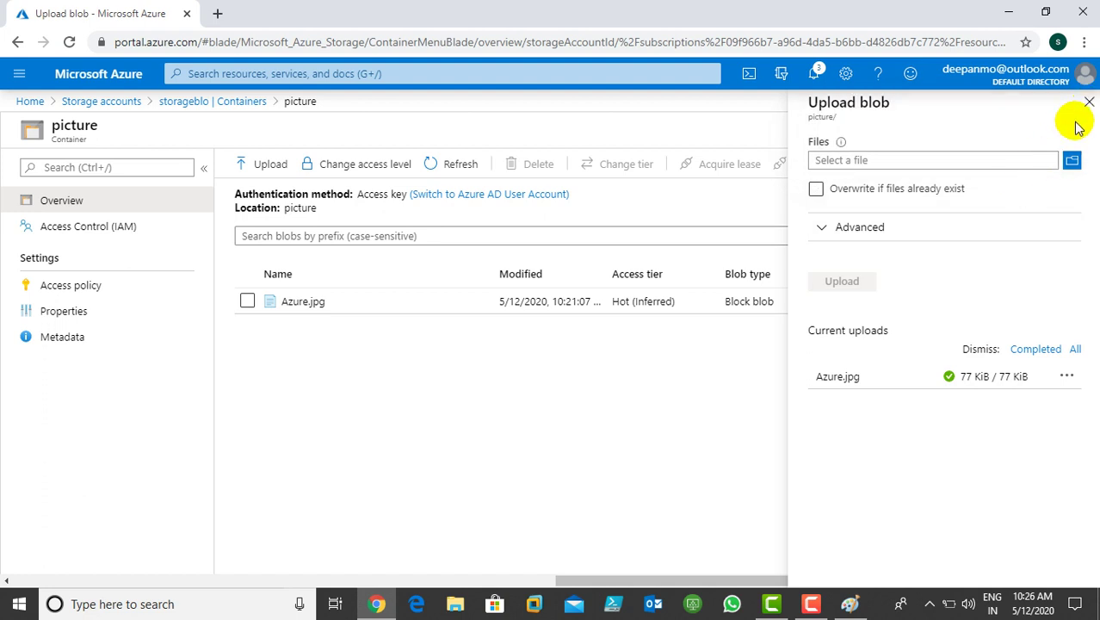
click(1087, 103)
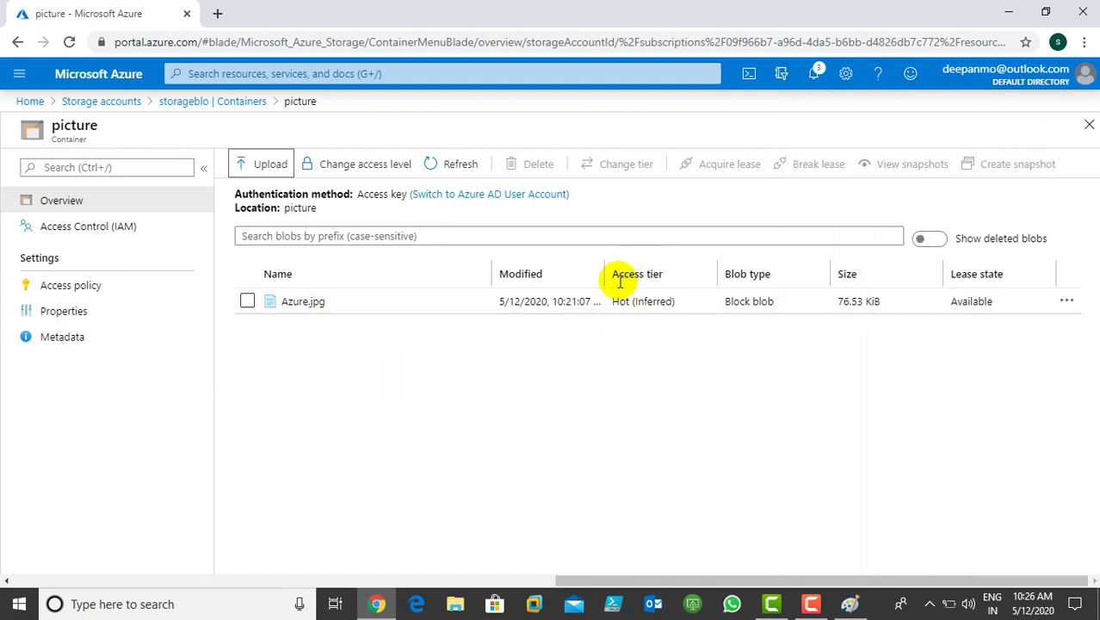
Open the properties of the Azure.jpg blob in full width and copy its URL
click(302, 302)
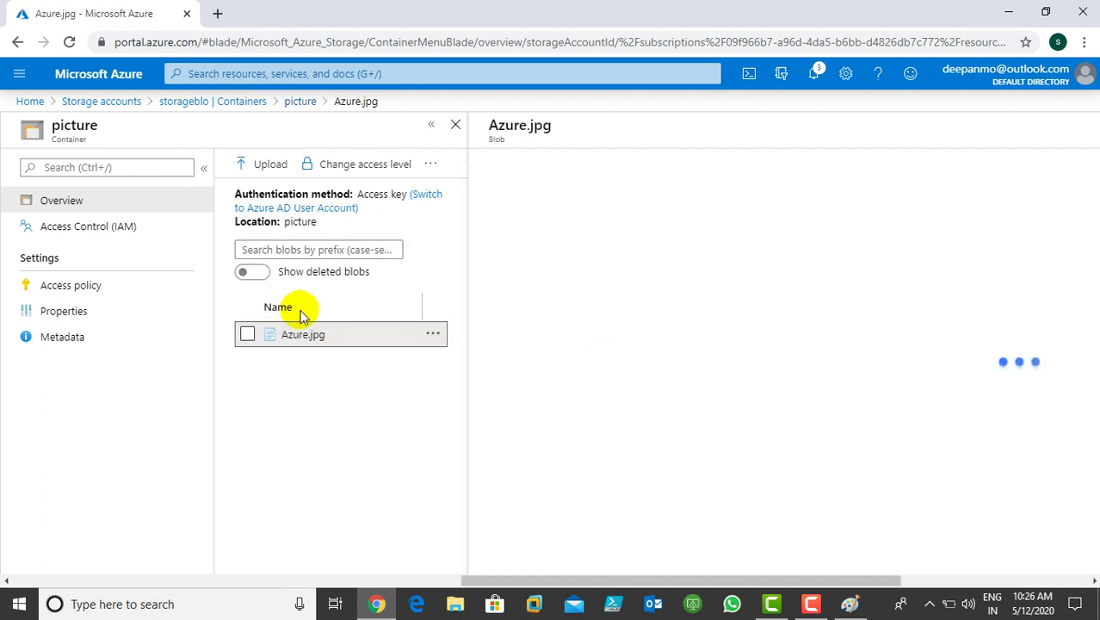
click(431, 125)
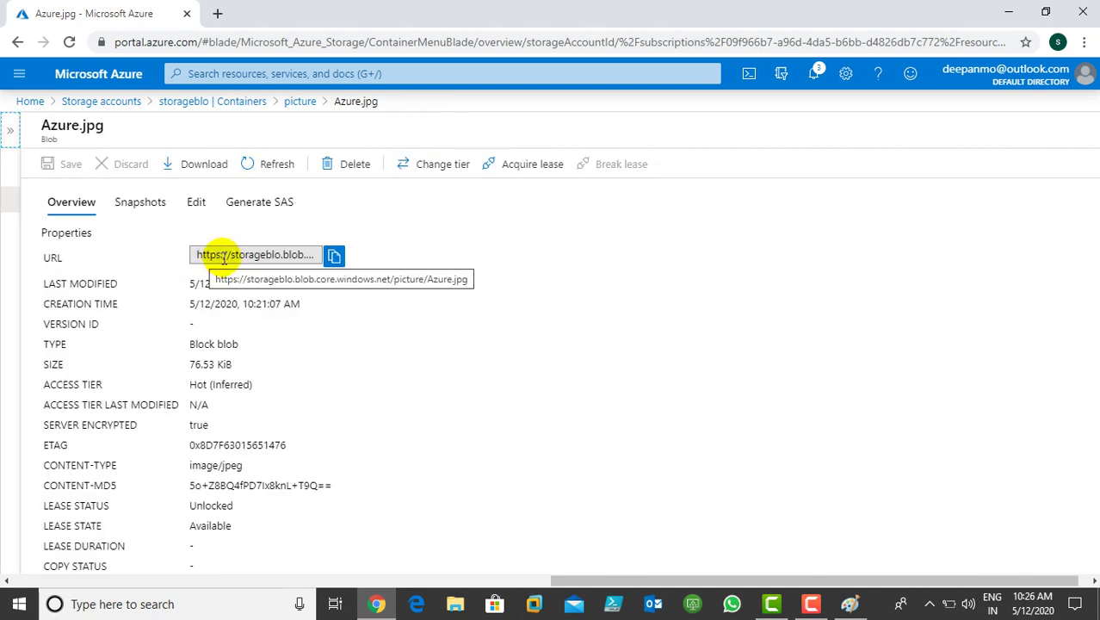
click(335, 257)
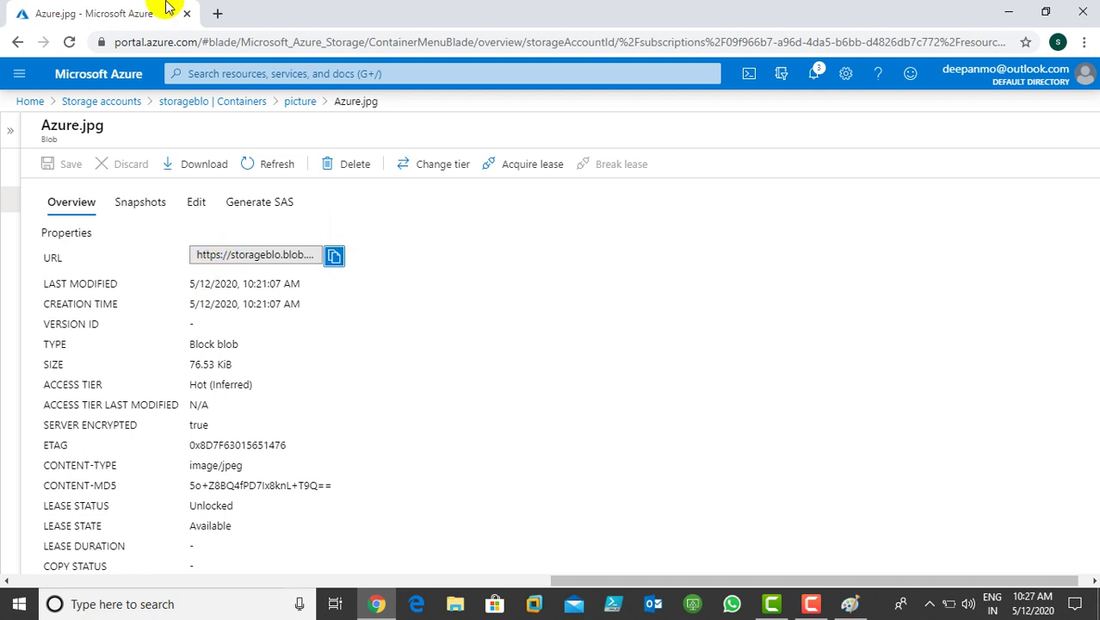
Load the copied Azure.jpg blob URL in a new browser tab to check public access, and close that tab
click(220, 14)
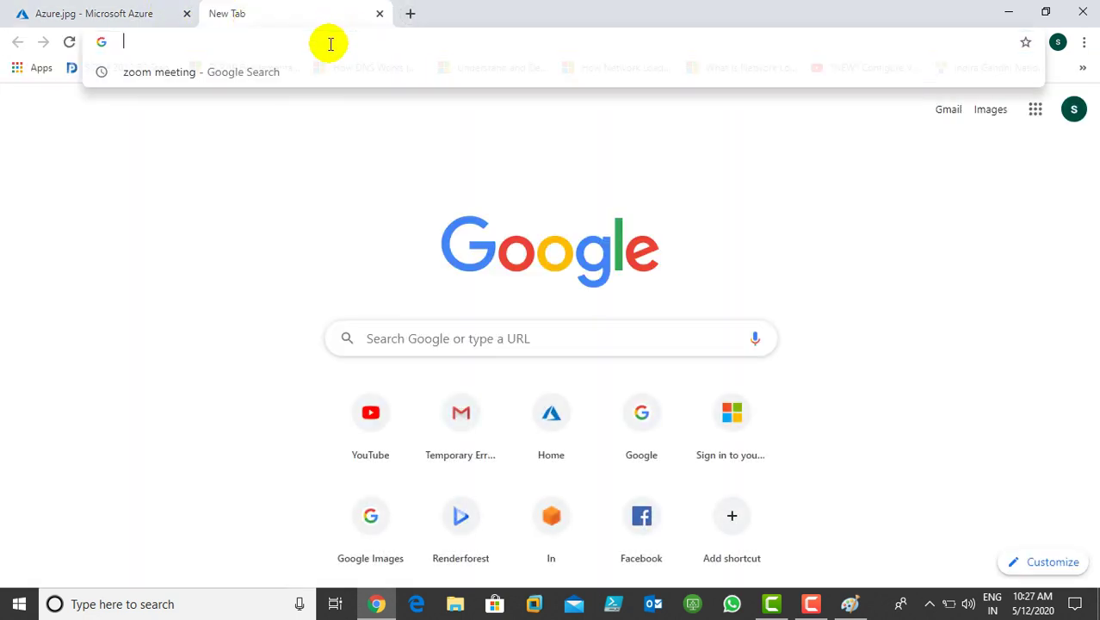
key(ctrl+v)
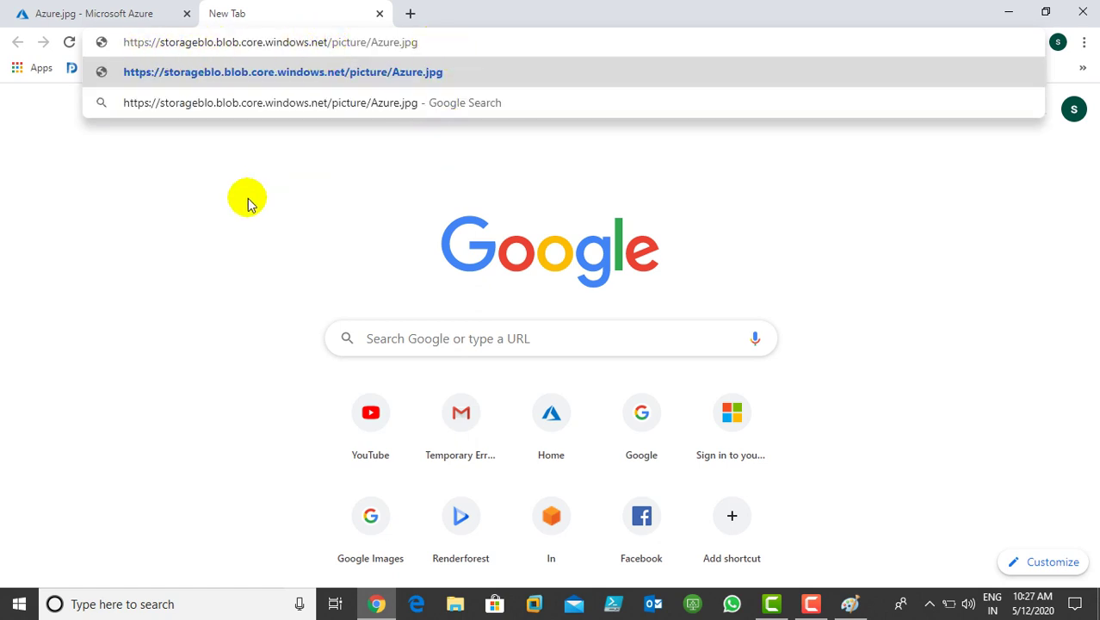
key(Return)
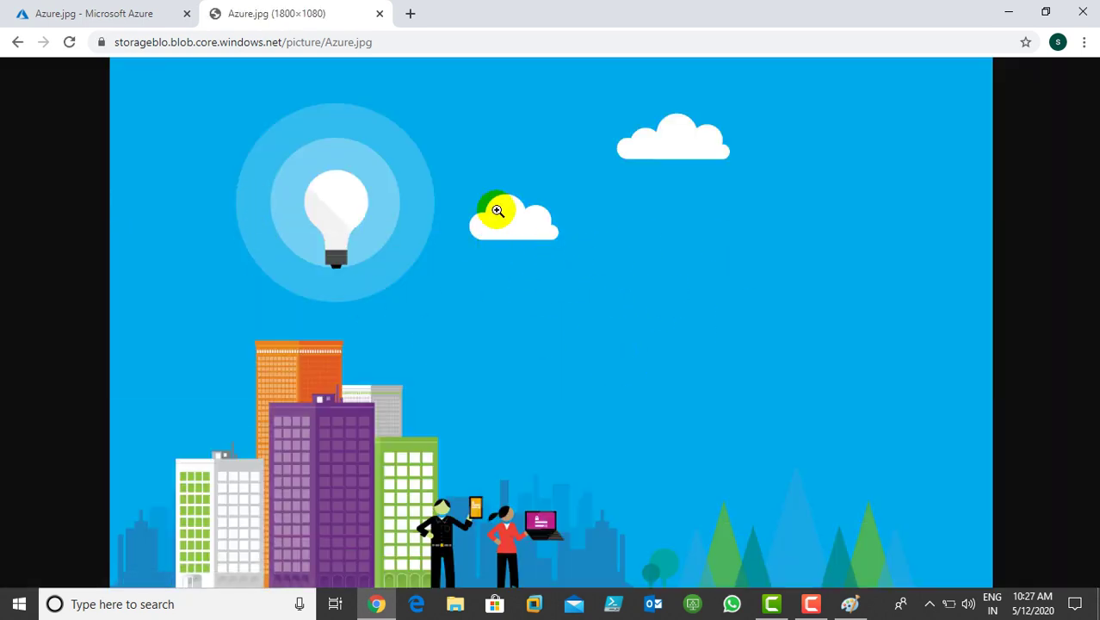
click(379, 13)
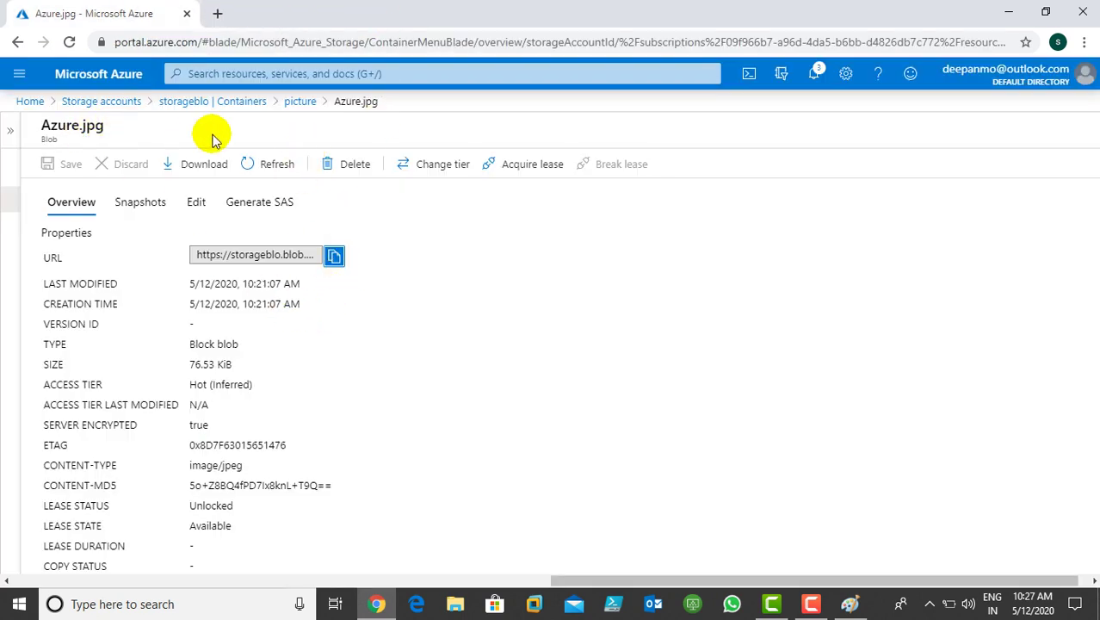
Open the picture container's access policy and examine the permission options for a new stored access policy without adding one
click(243, 101)
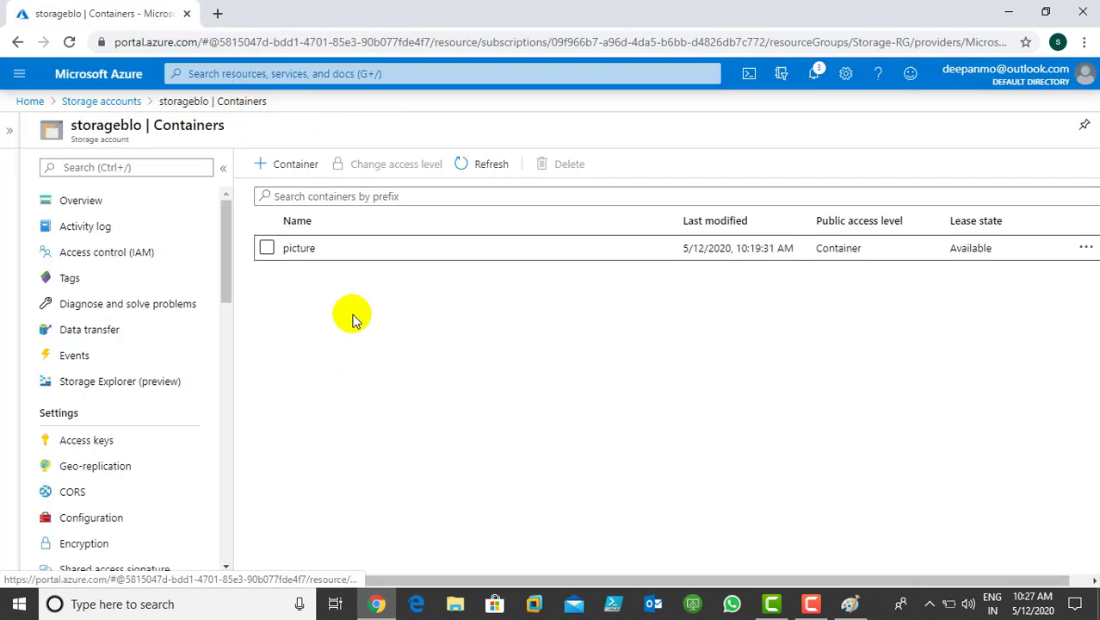
click(347, 252)
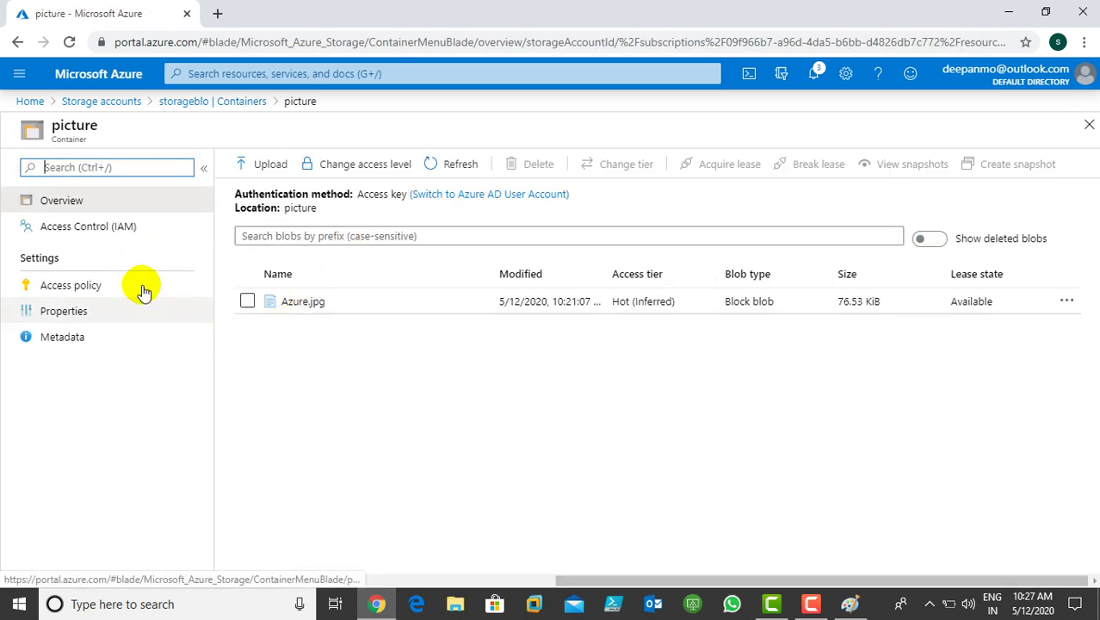
click(60, 287)
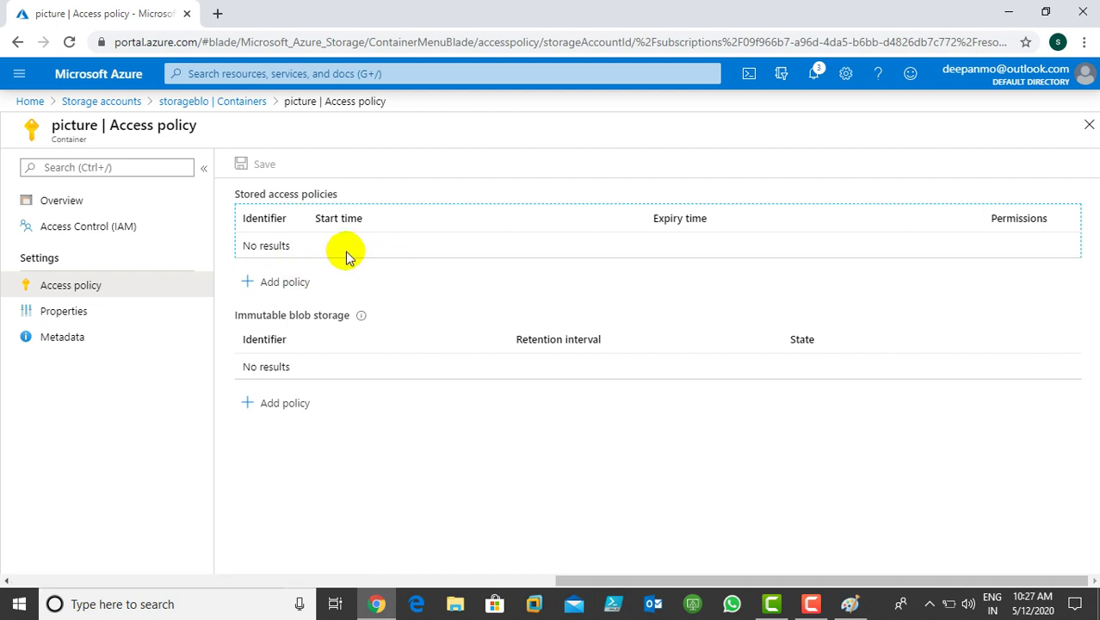
click(272, 289)
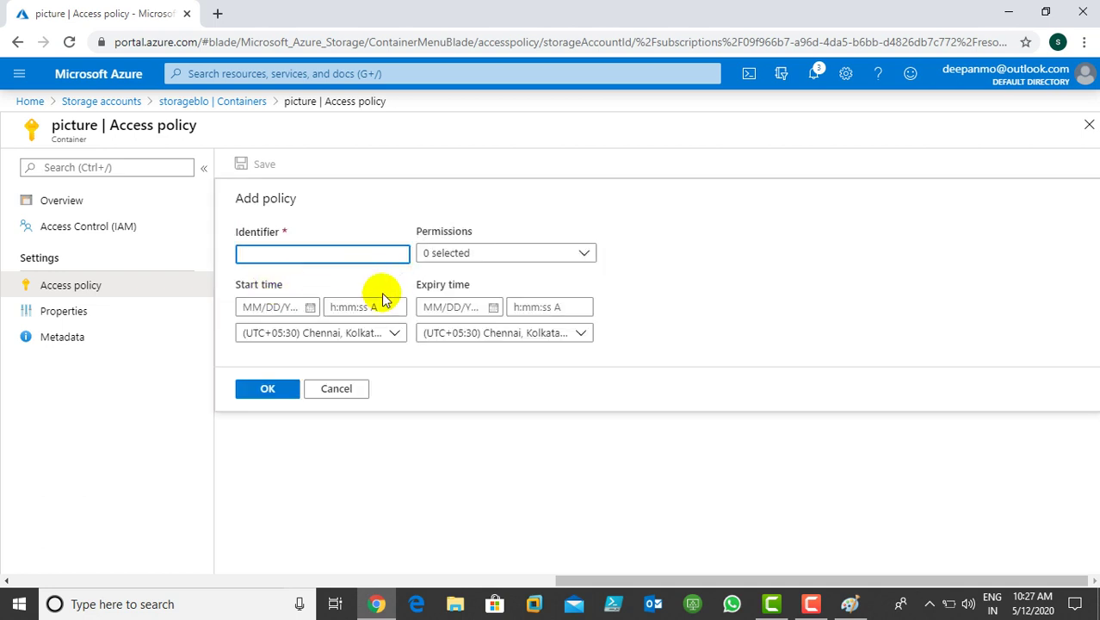
click(516, 257)
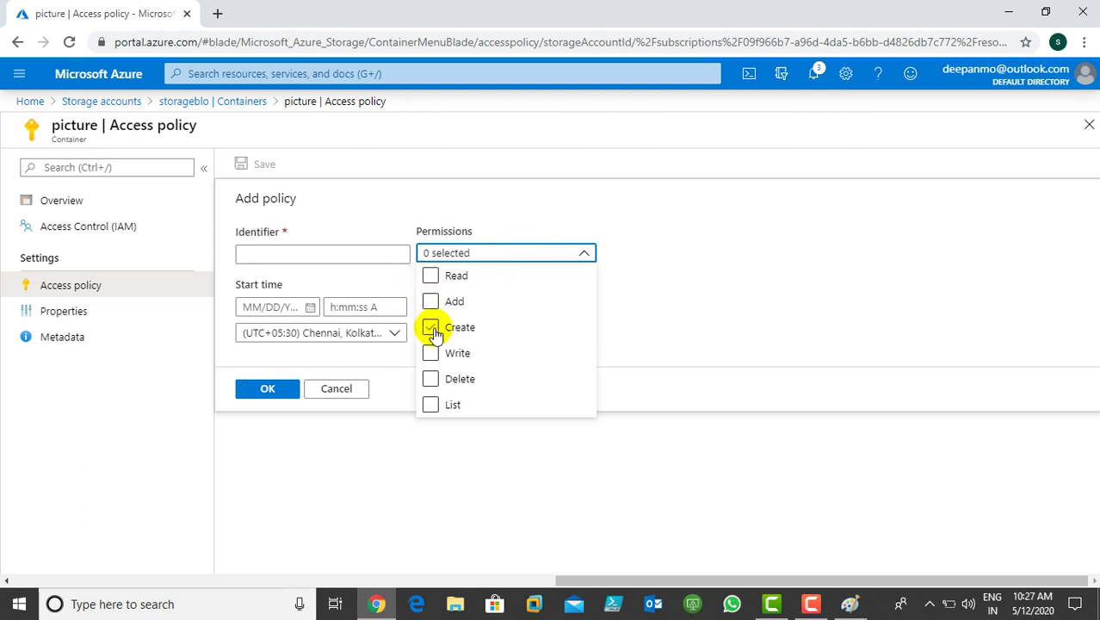
click(508, 474)
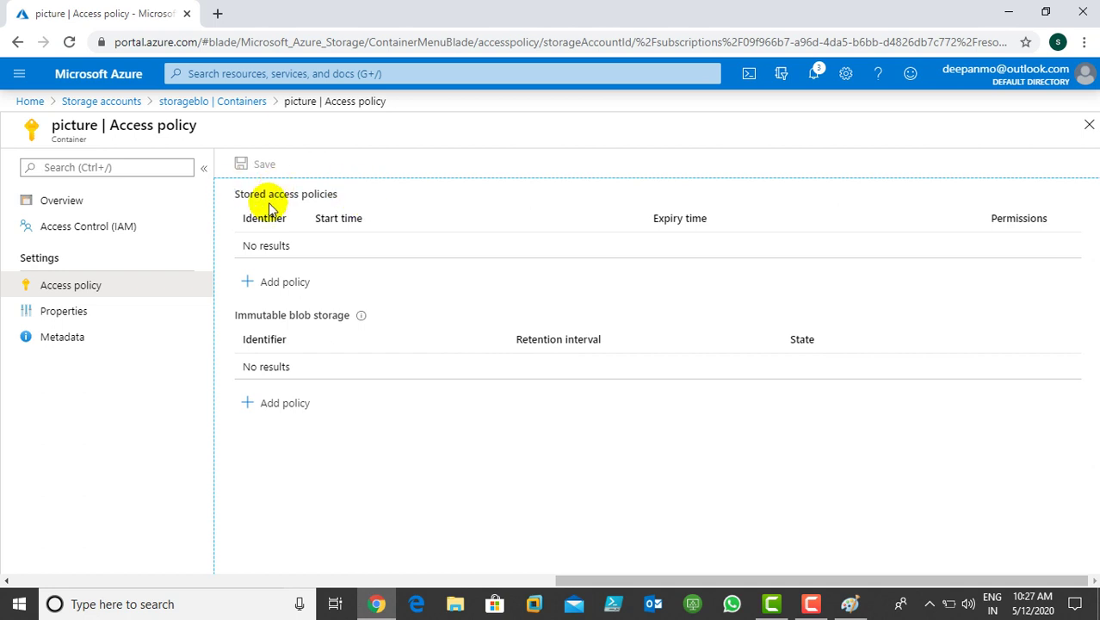
Return to the storageblo container list, look through the storage account's settings, and reopen the picture container
click(185, 101)
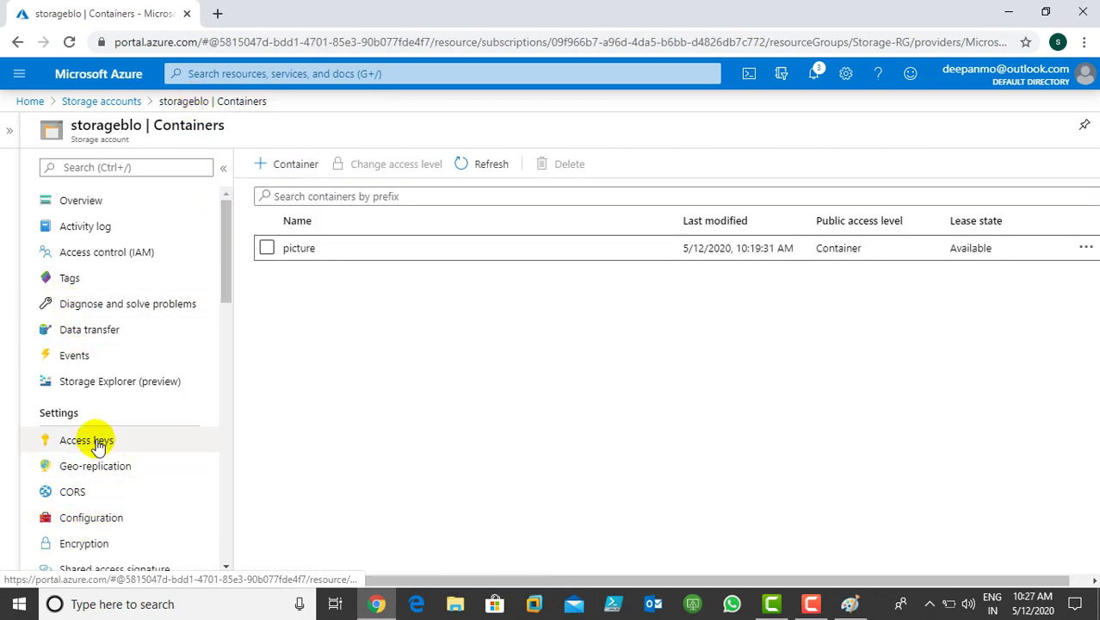
scroll(103, 439, down, 3)
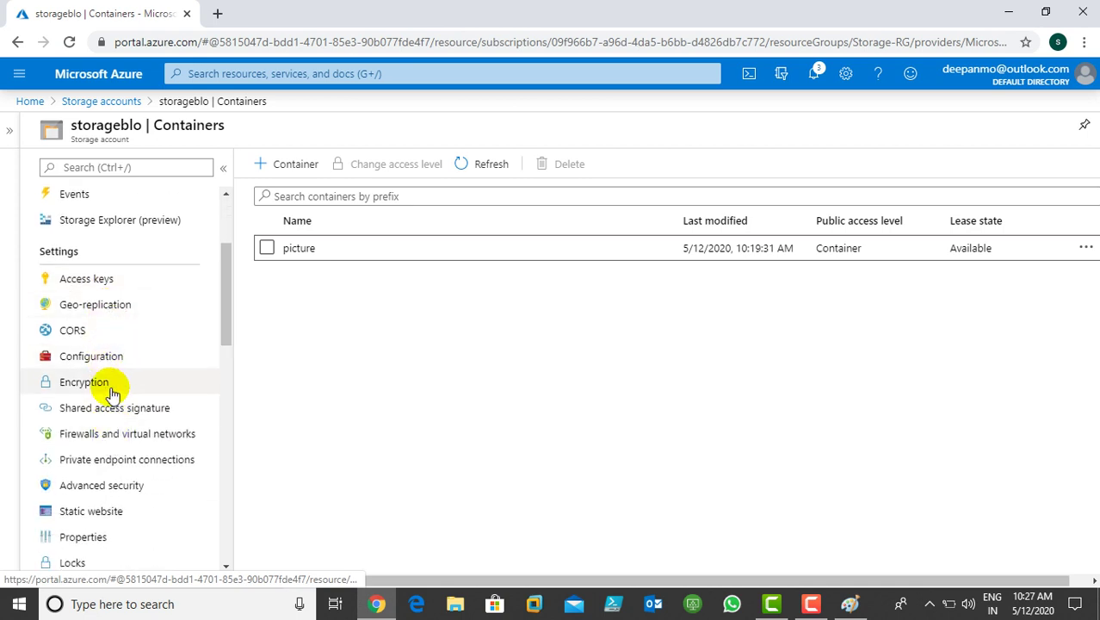
scroll(110, 389, up, 3)
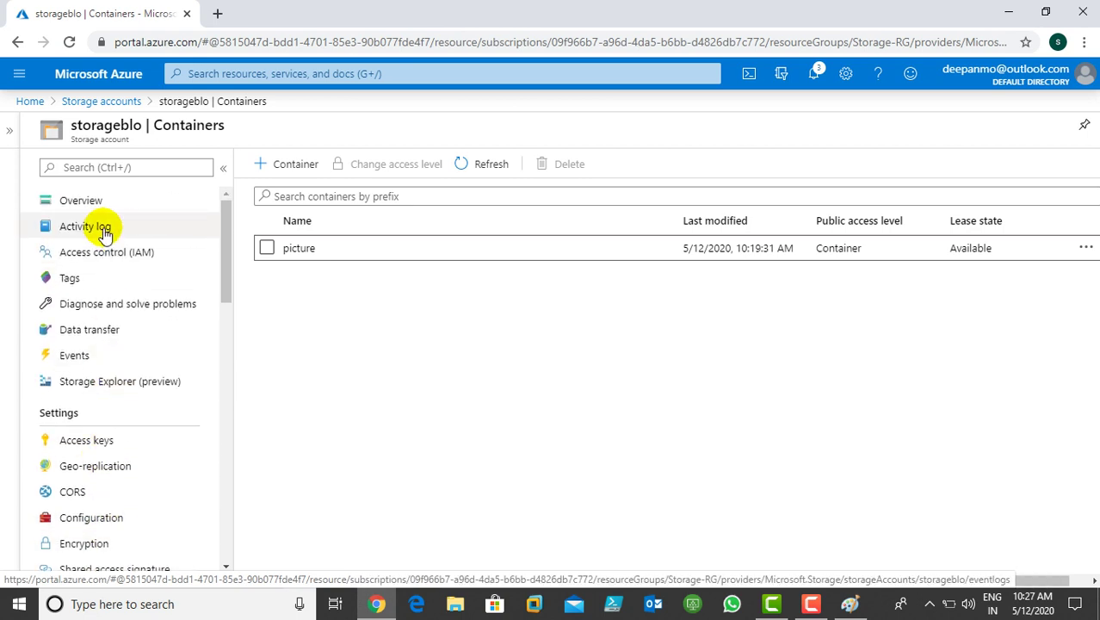
click(297, 248)
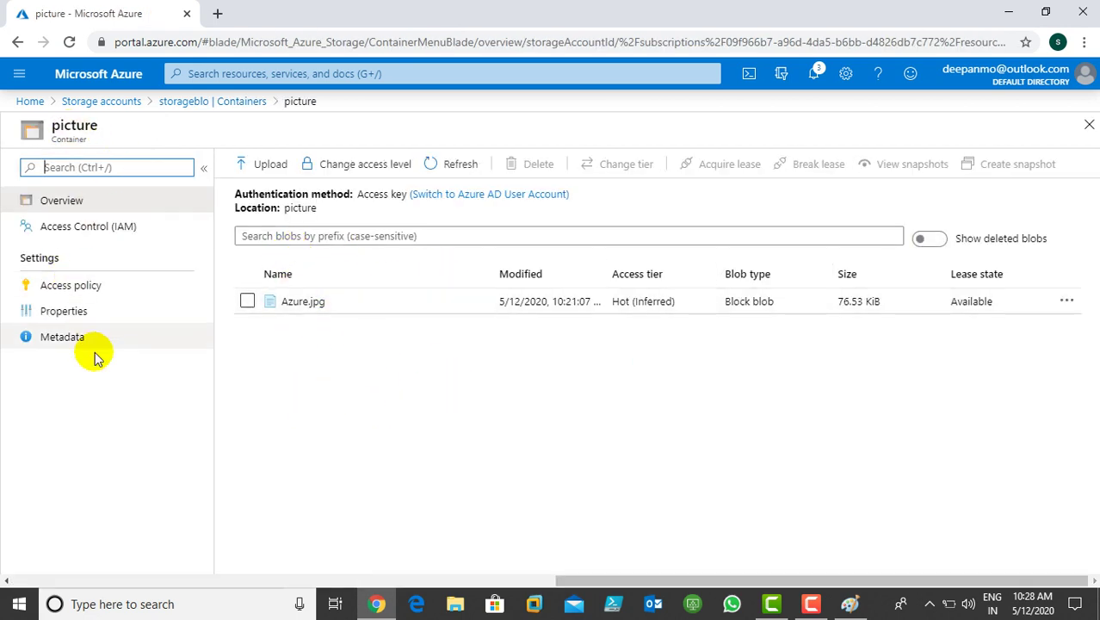
Review the picture container's access policy and its properties, including the URL and lease details
click(68, 289)
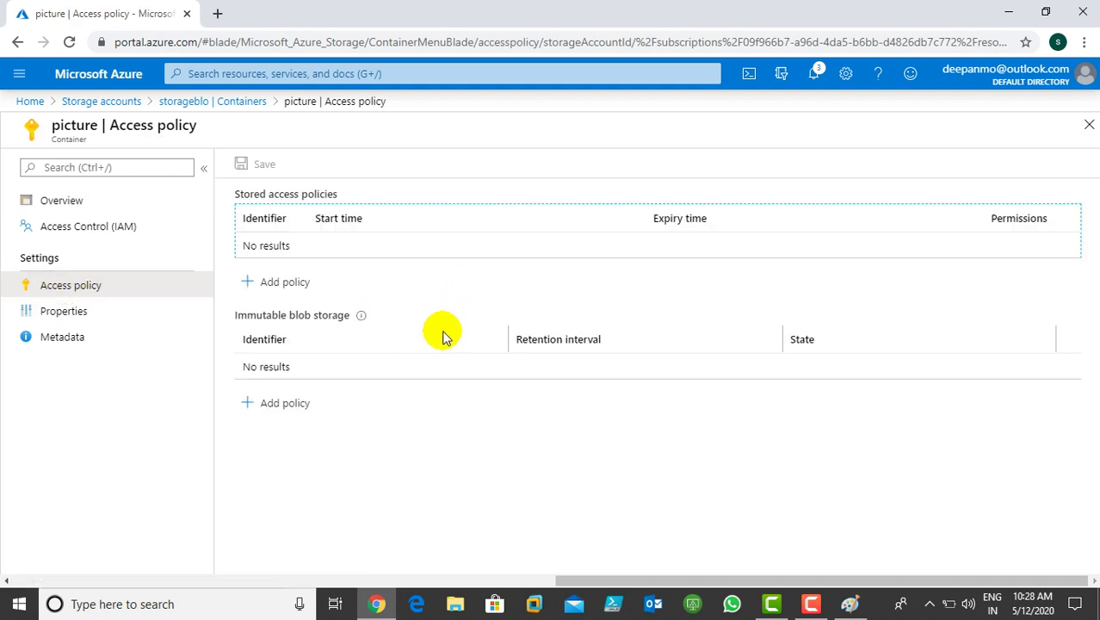
click(61, 319)
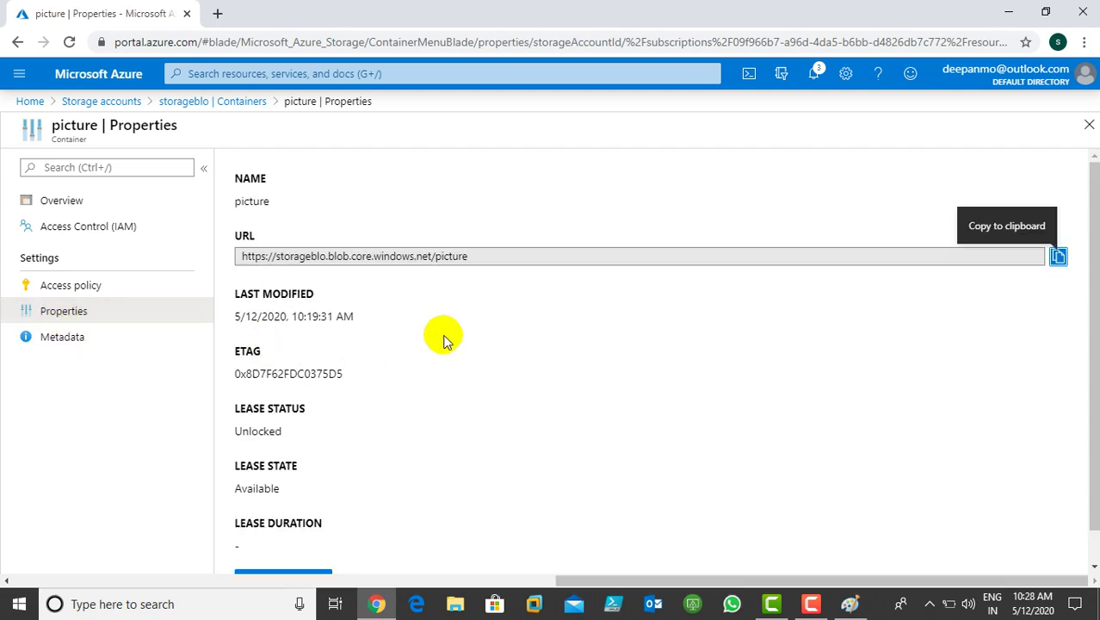
scroll(443, 379, down, 1)
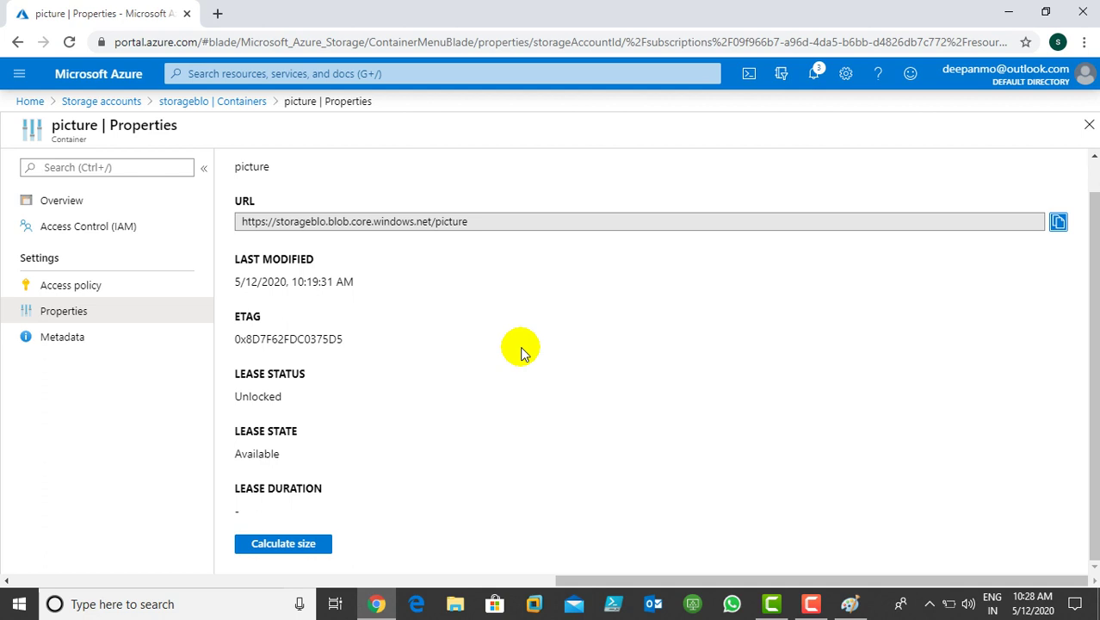
scroll(522, 353, up, 1)
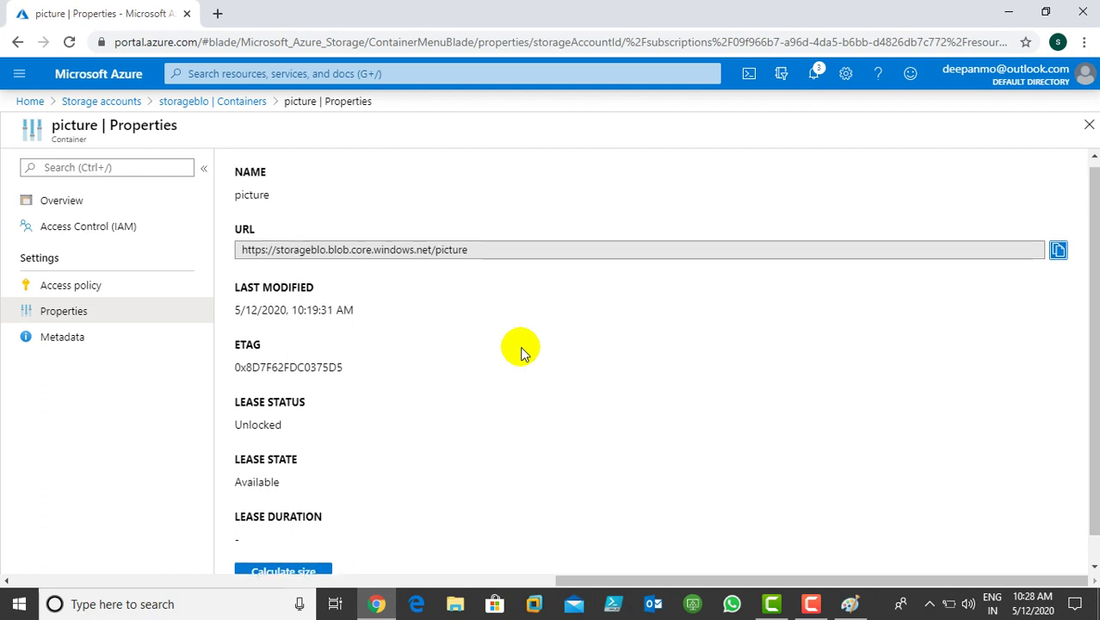
Go back to the picture container's overview and show the available actions for the Azure.jpg blob
click(74, 209)
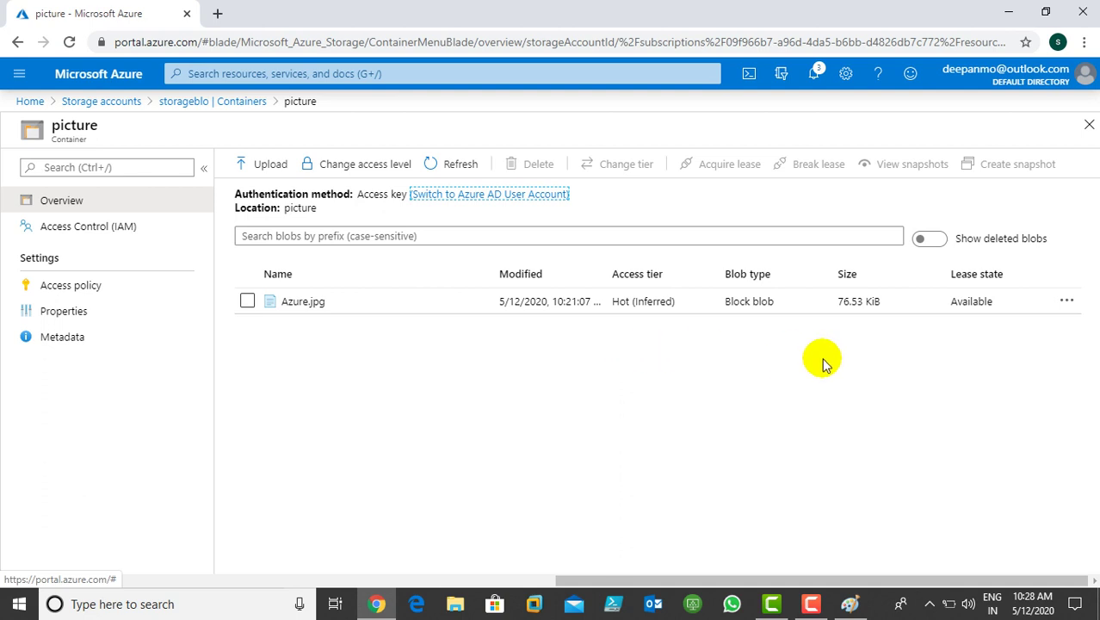
click(1067, 301)
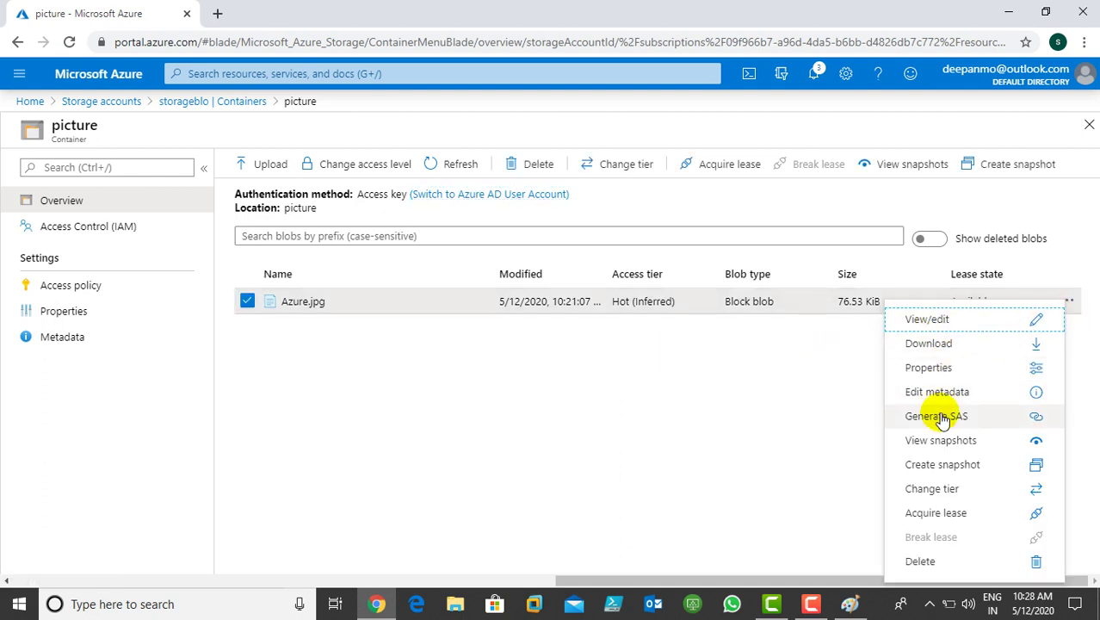